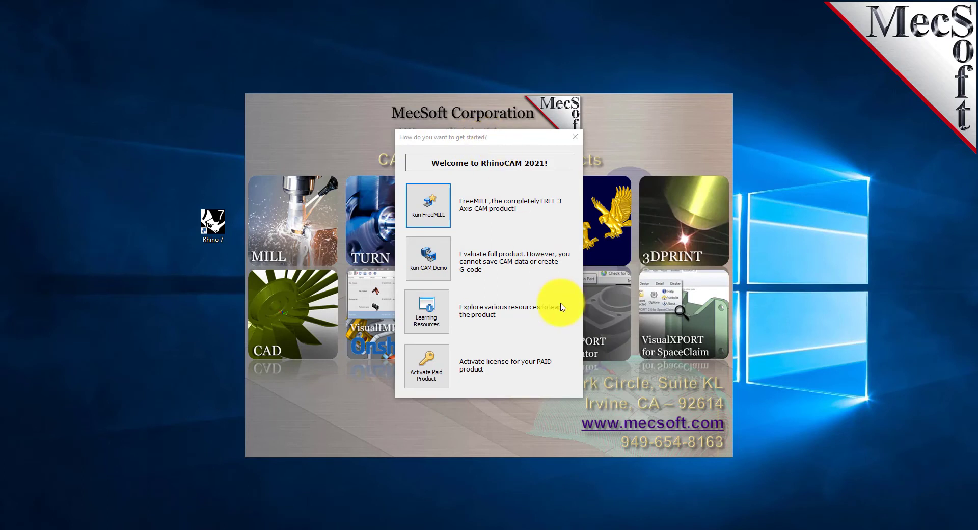
Start FreeMILL and open the STEP file FreeMILLQuickStart.stp from the QuickStart folder with the default import options
left_click(443, 211)
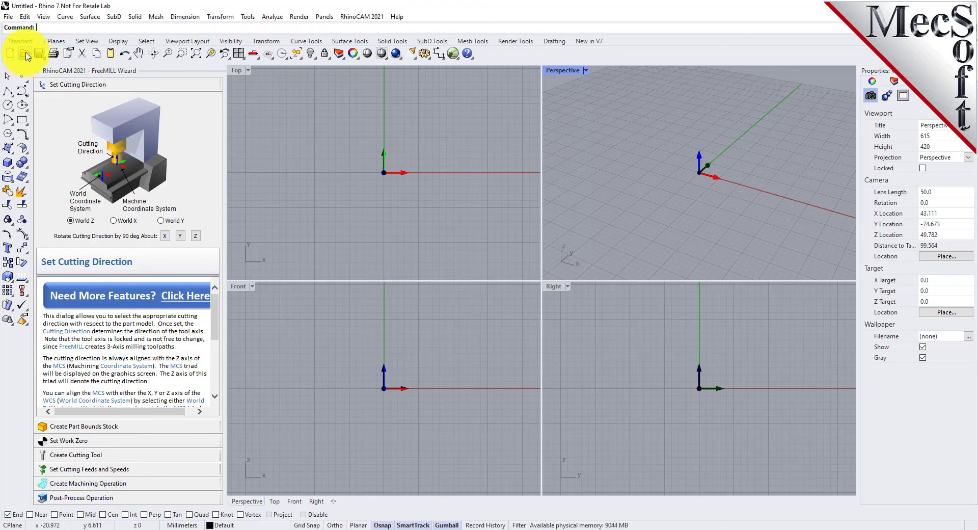
left_click(23, 54)
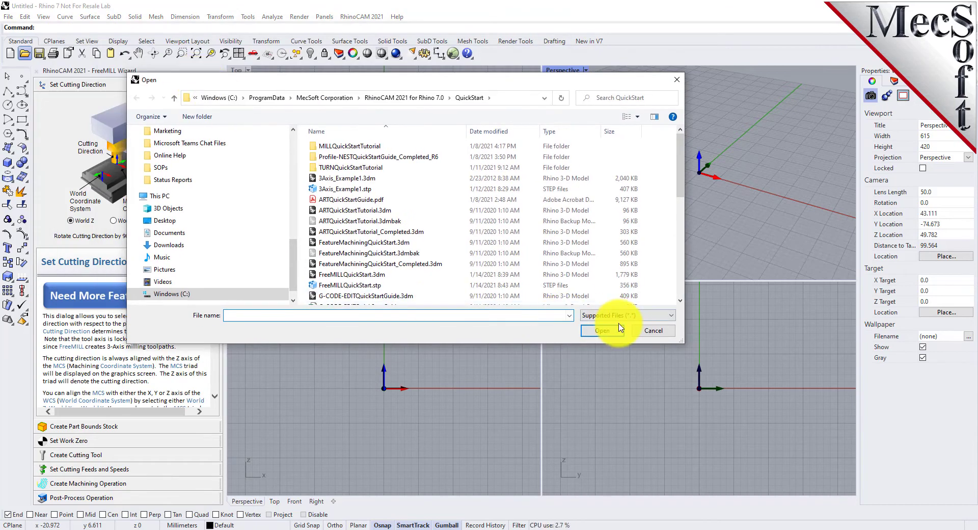
left_click(608, 316)
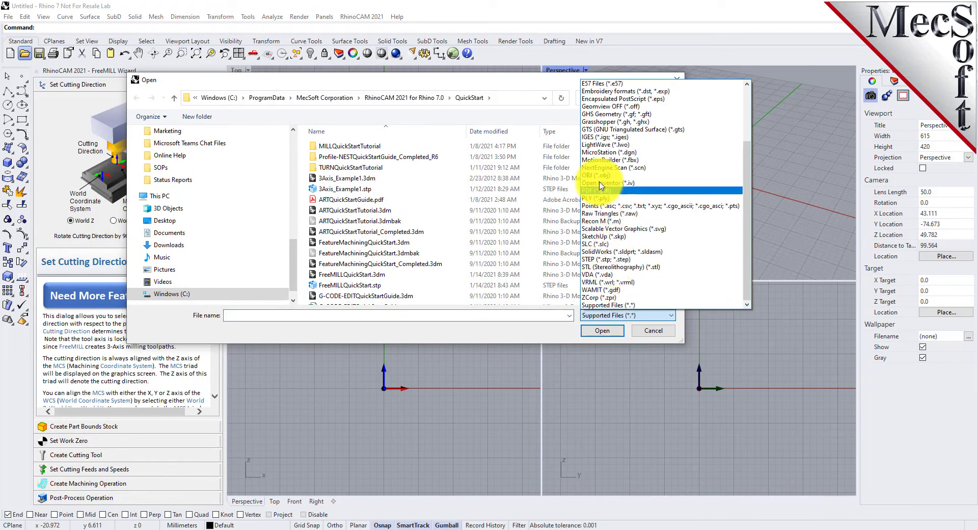
left_click(598, 259)
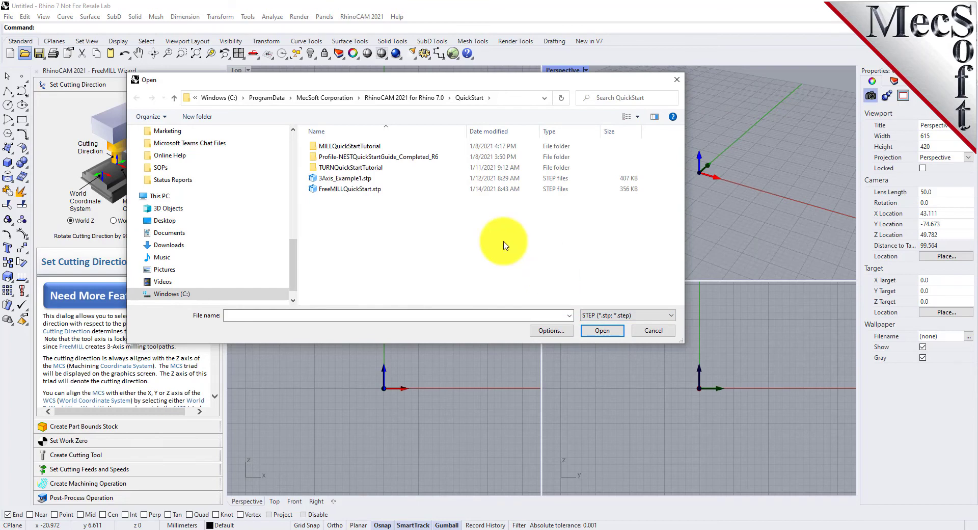
left_click(340, 190)
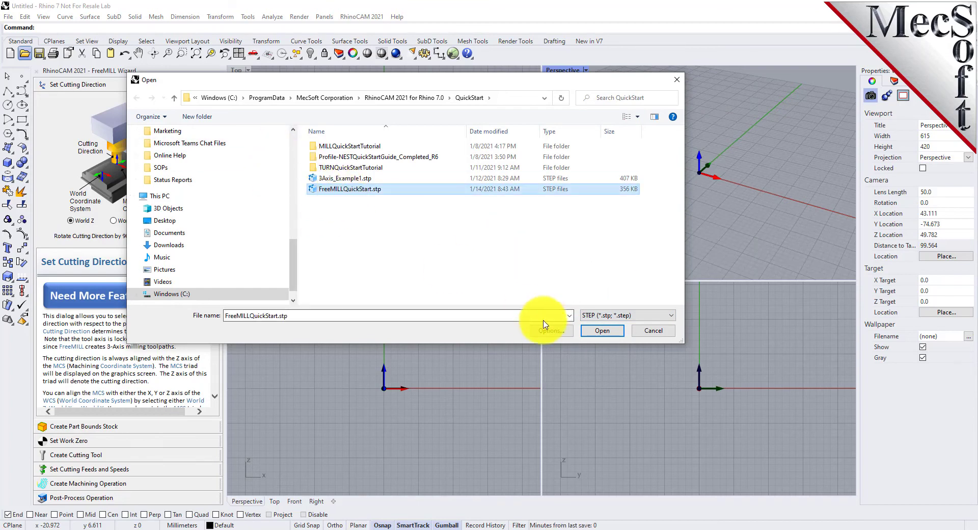
left_click(603, 331)
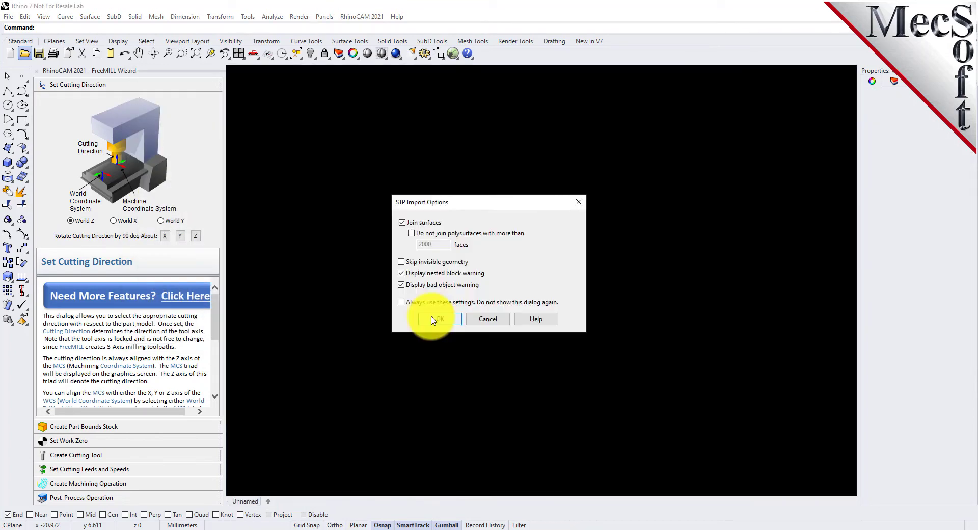
left_click(432, 320)
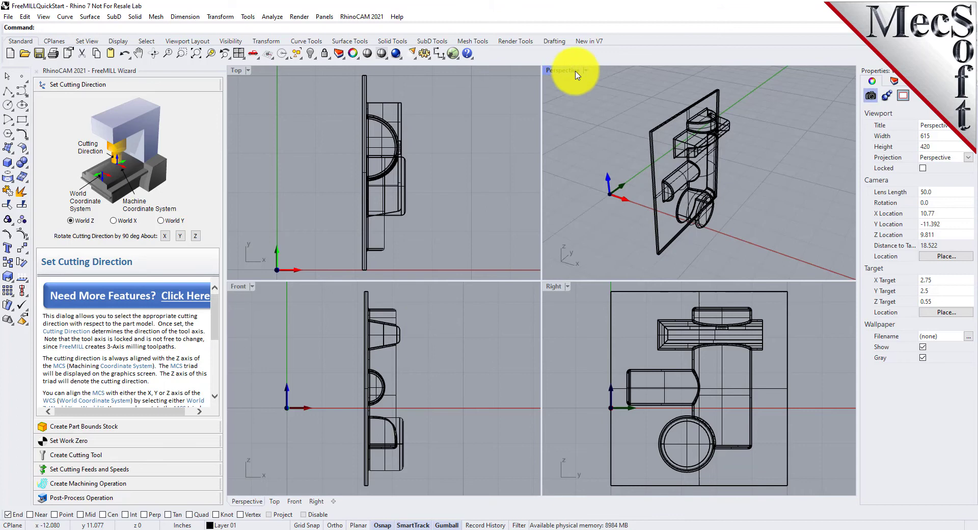
Maximize the Perspective view and rotate the imported part so its base plate lies flat on the XY plane
double_click(562, 70)
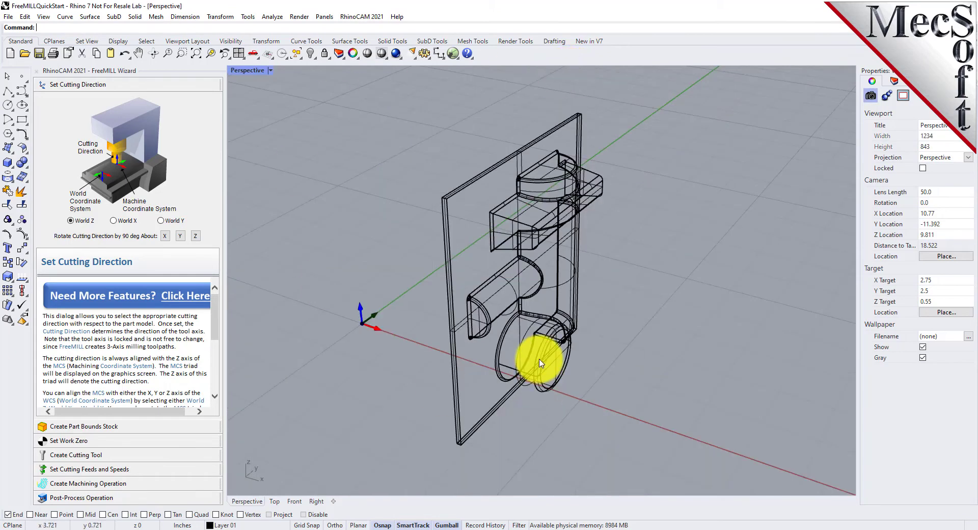
left_click(512, 284)
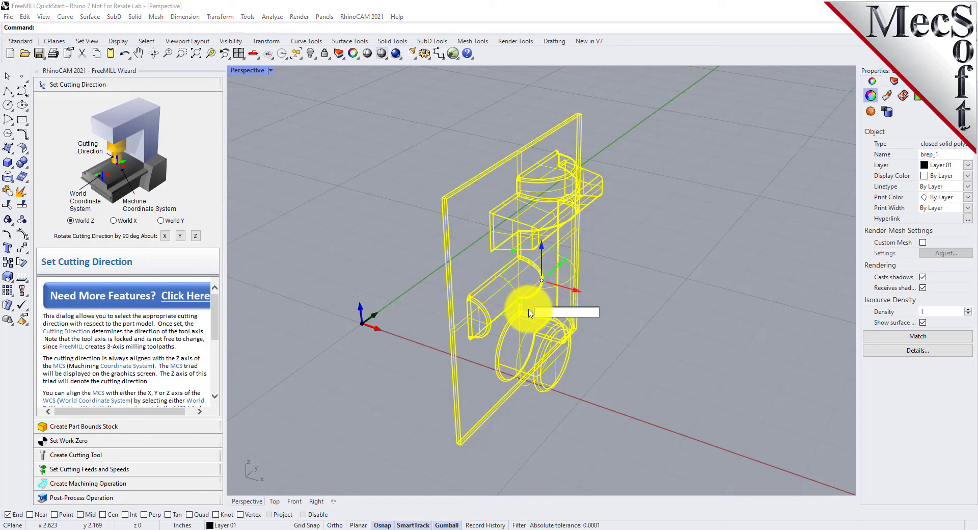
key("Return")
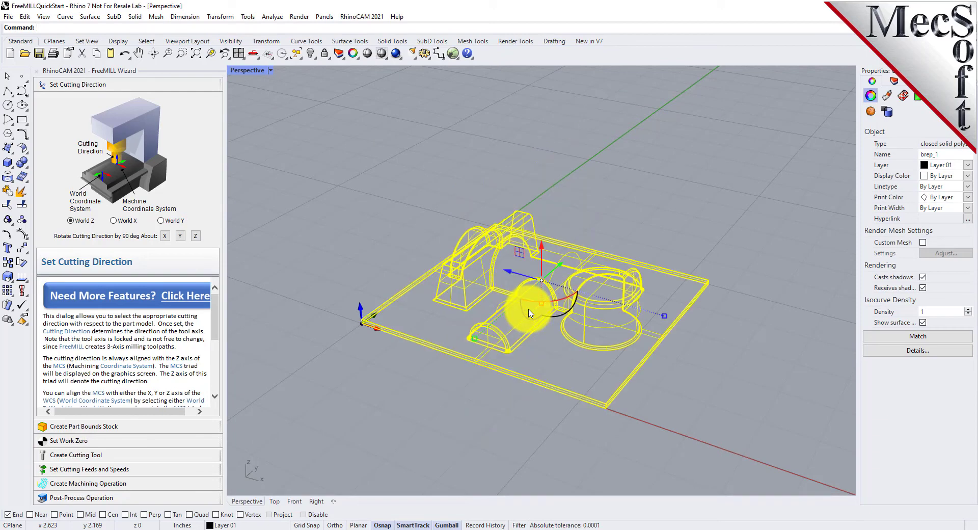
left_click(394, 255)
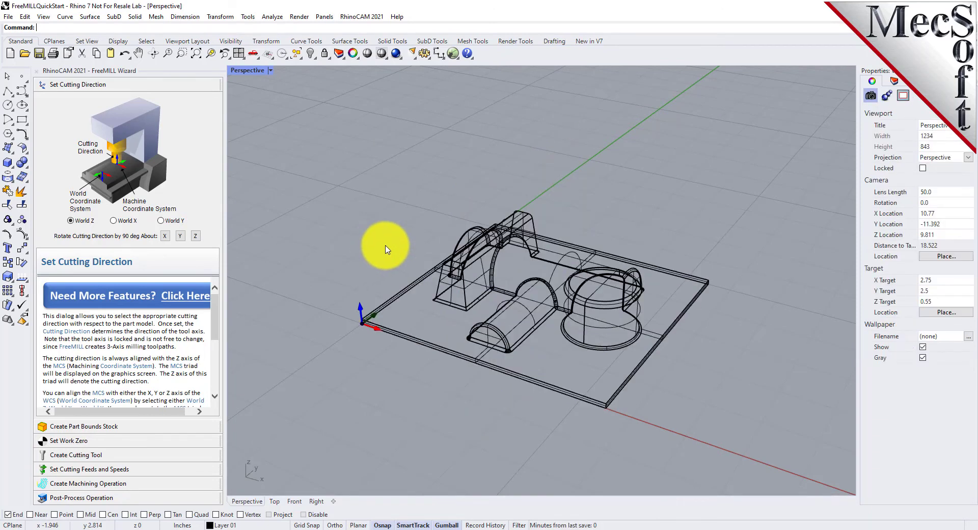
Display the part shaded in the Perspective view
left_click(388, 60)
left_click(391, 68)
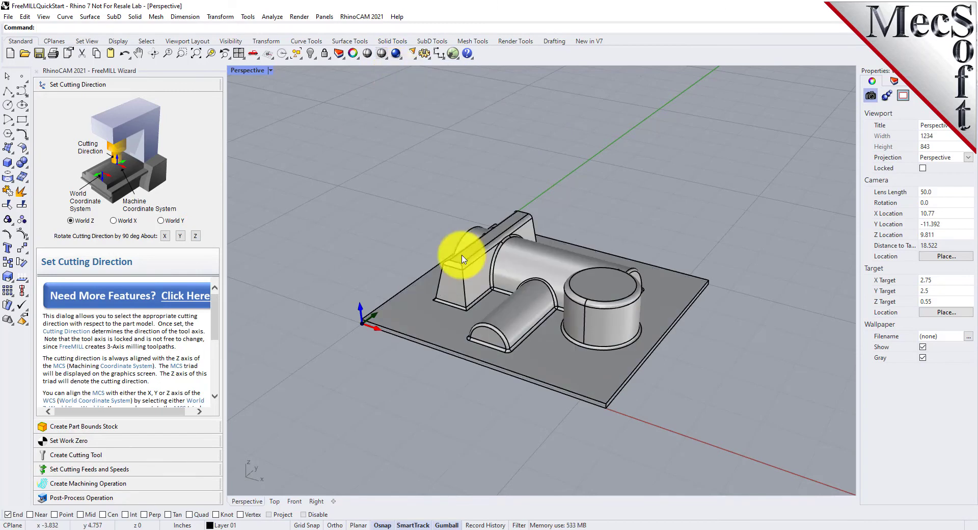
scroll(524, 314, "up", 4)
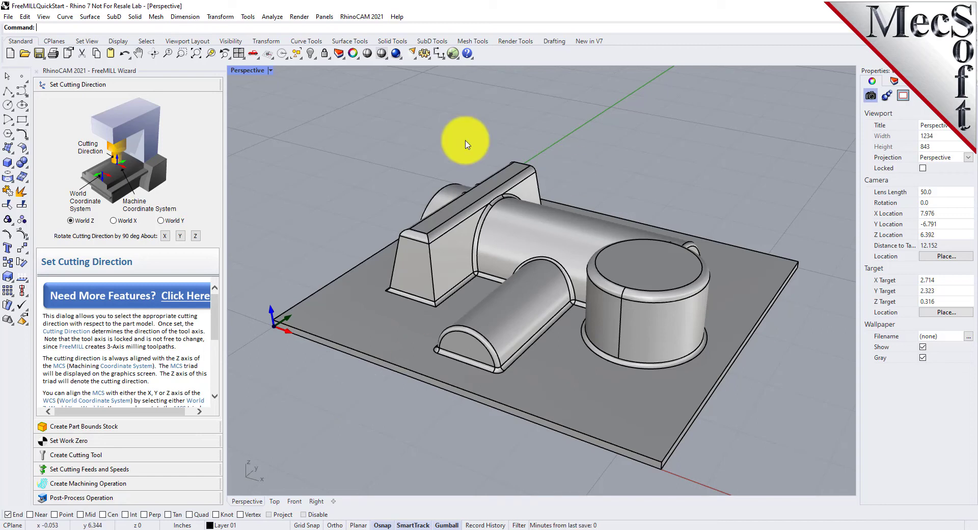
scroll(456, 110, "down", 2)
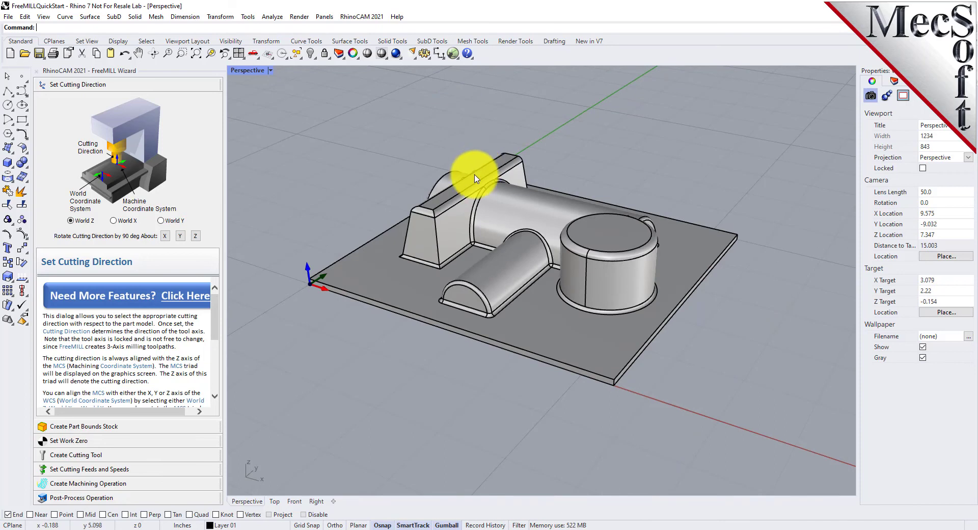
scroll(471, 199, "up", 2)
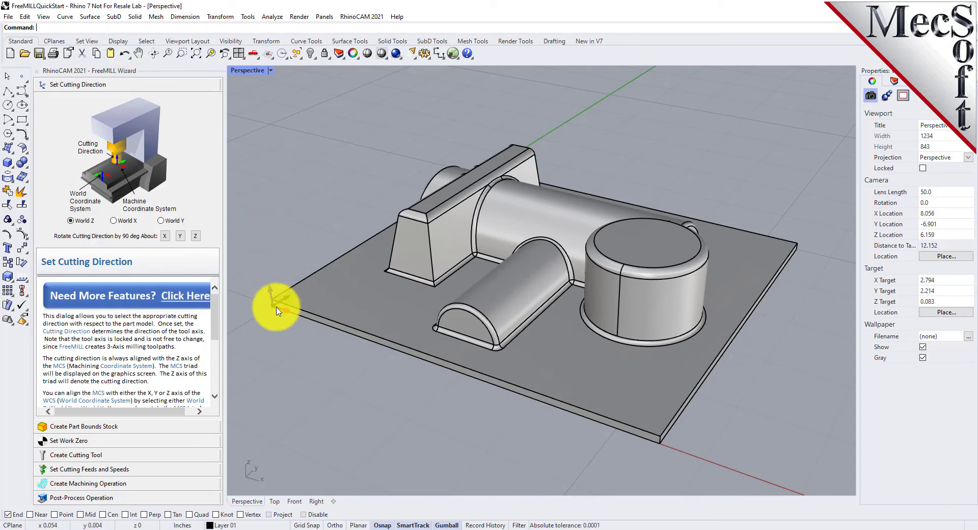
Keep World Z as the cutting direction and create a part bounds stock with a Z offset of 0.125 inches
left_click(72, 222)
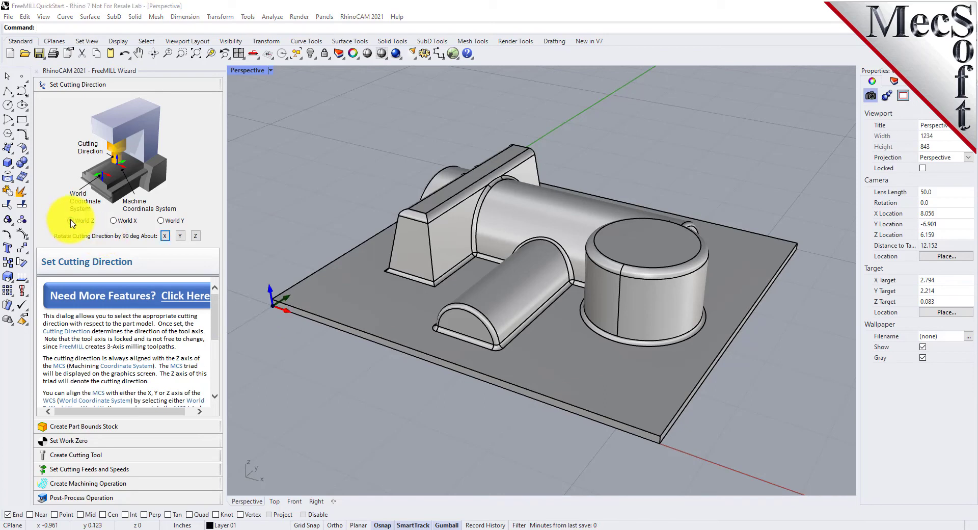
left_click(113, 427)
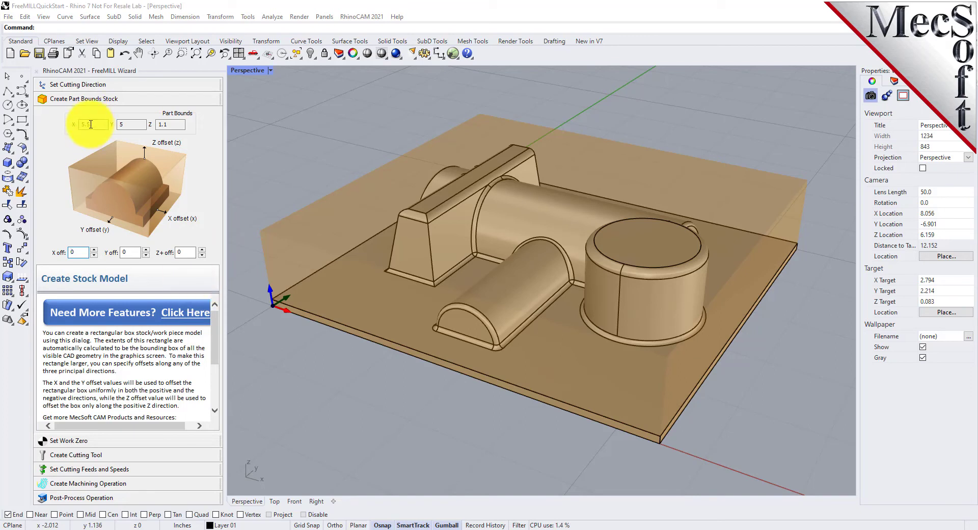
double_click(127, 124)
double_click(171, 123)
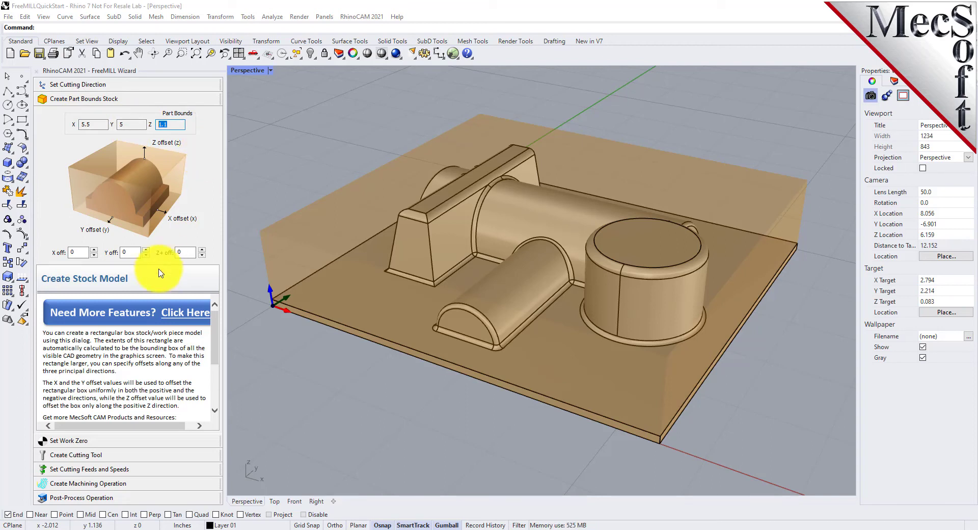
left_click(187, 252)
type("0.")
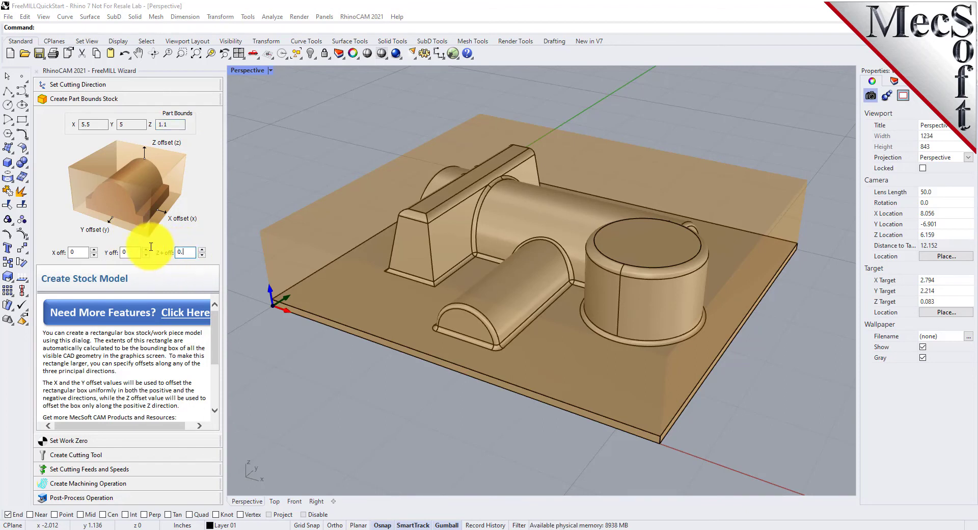
type("125")
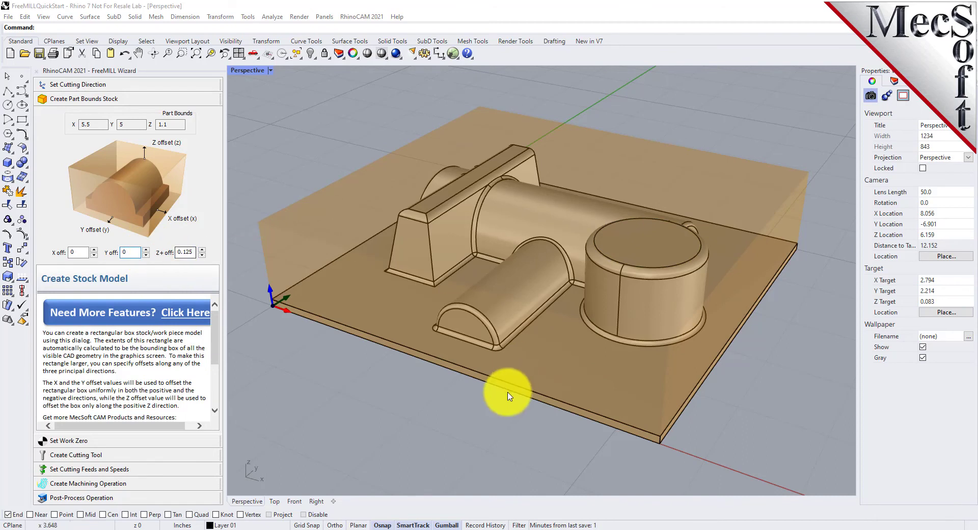
right_click_drag(506, 395, 427, 402)
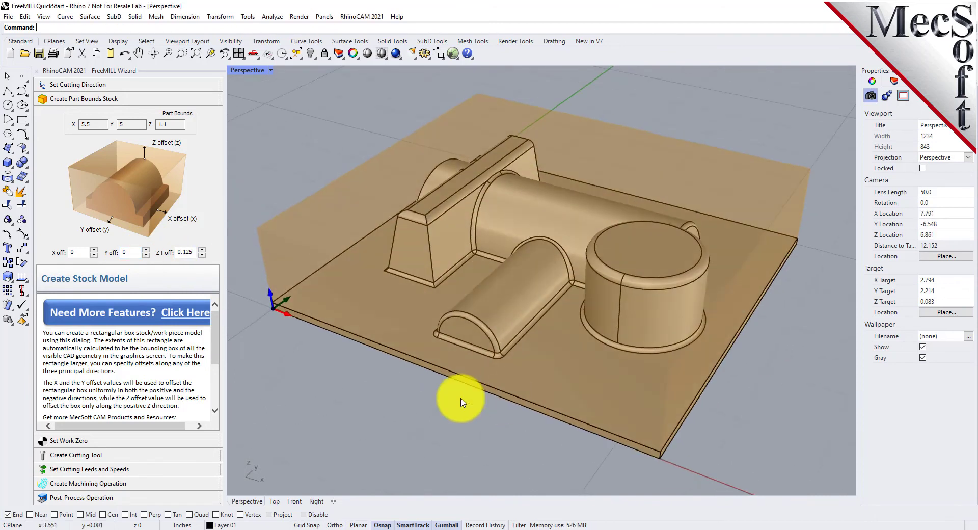
Set the work zero to the stock box at its Highest Z face and South West position
left_click(71, 442)
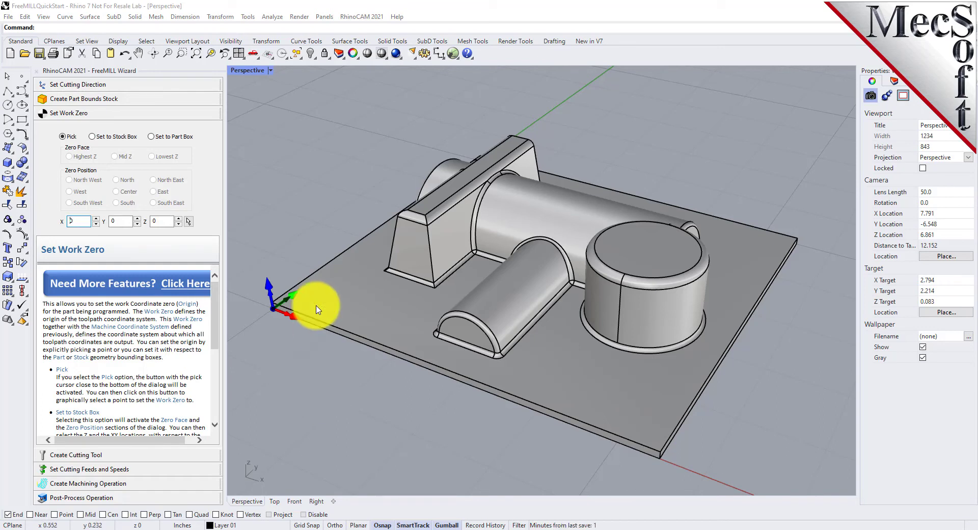
left_click(93, 137)
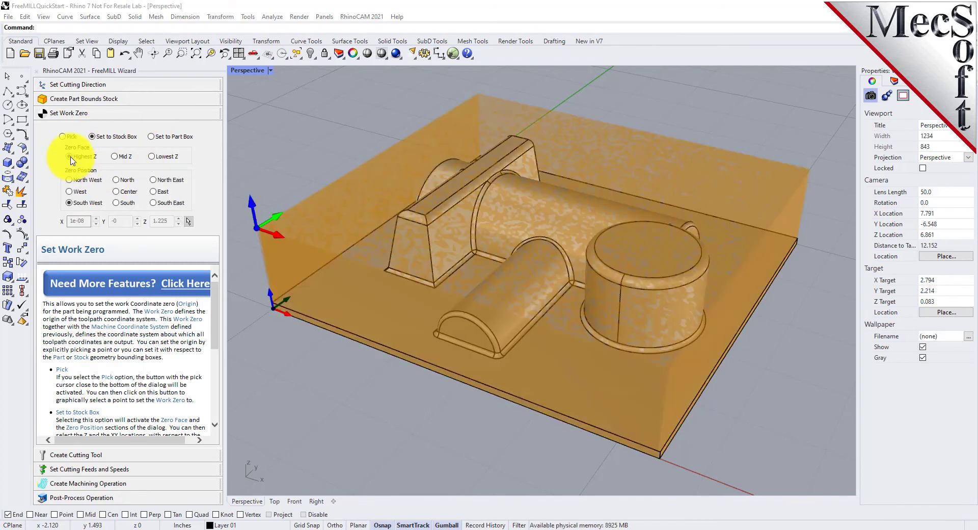
left_click(114, 155)
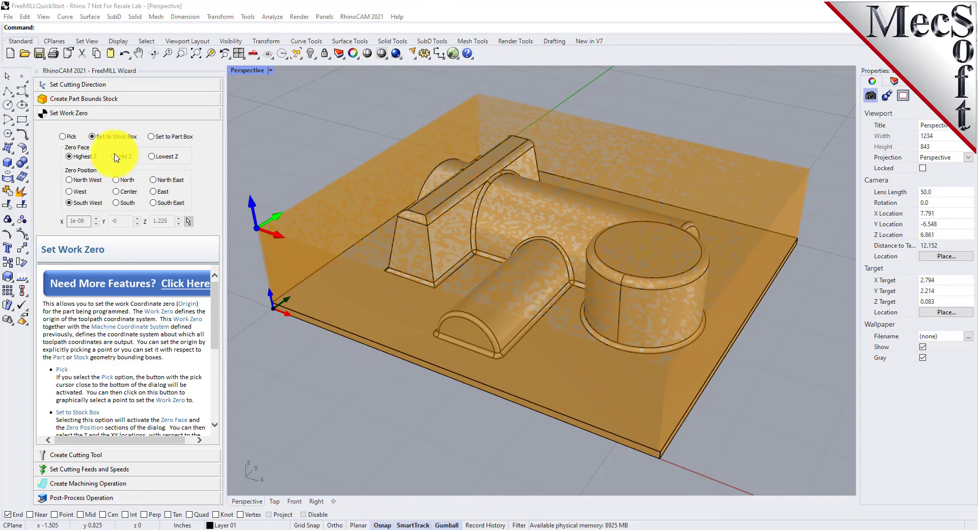
left_click(69, 156)
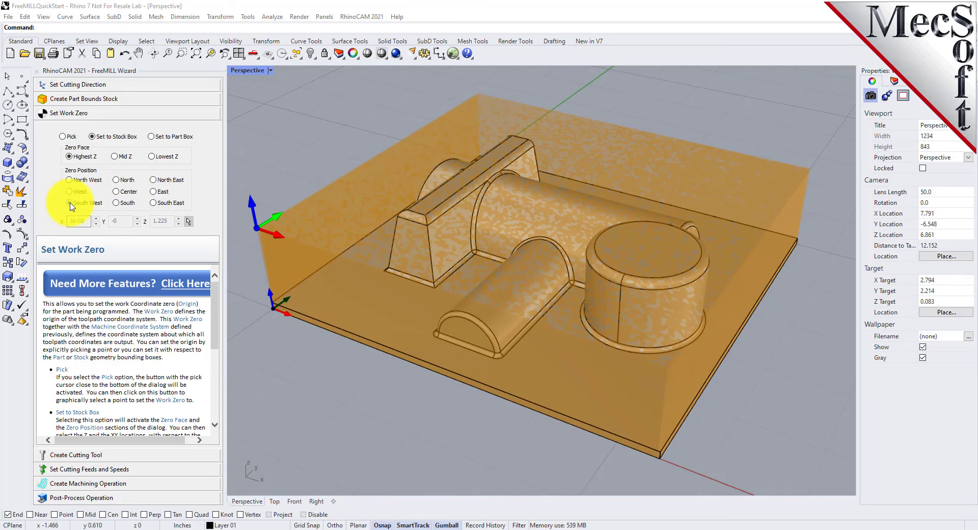
Define a cutting tool with diameter 0.75, flute length 4 and tool length 5, and open its feeds and speeds settings
left_click(83, 454)
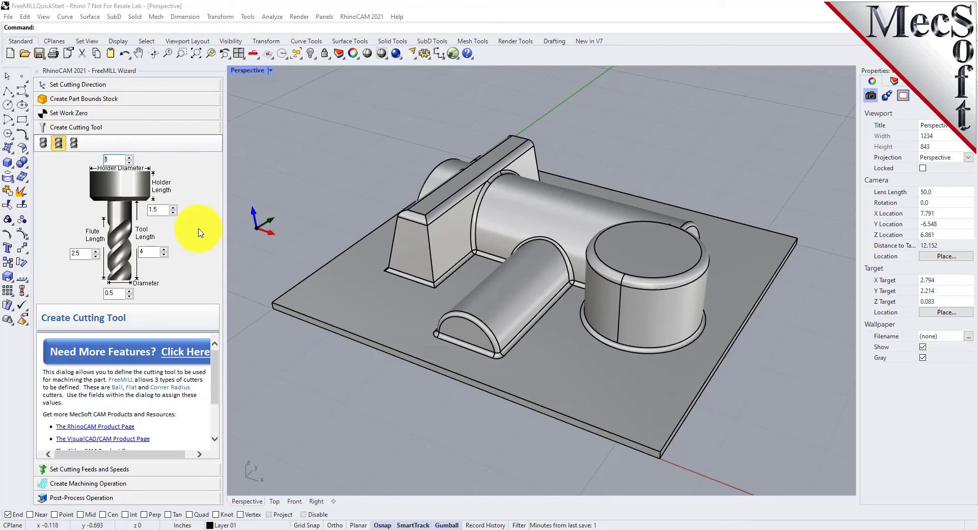
double_click(118, 294)
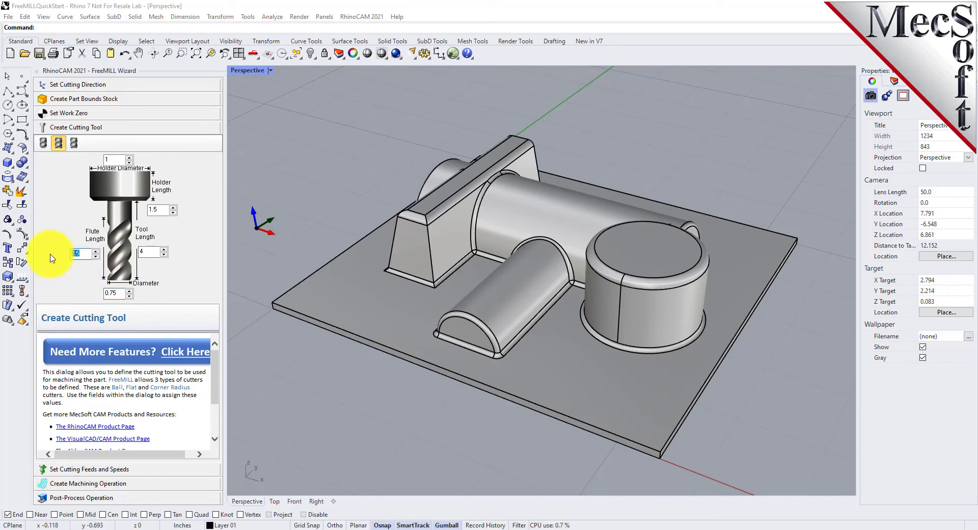
type("4")
double_click(148, 251)
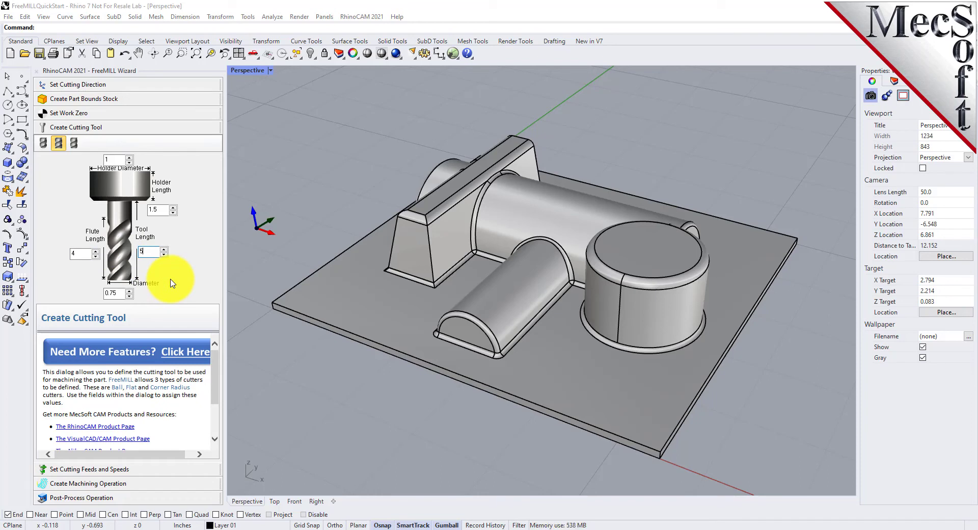
left_click(74, 469)
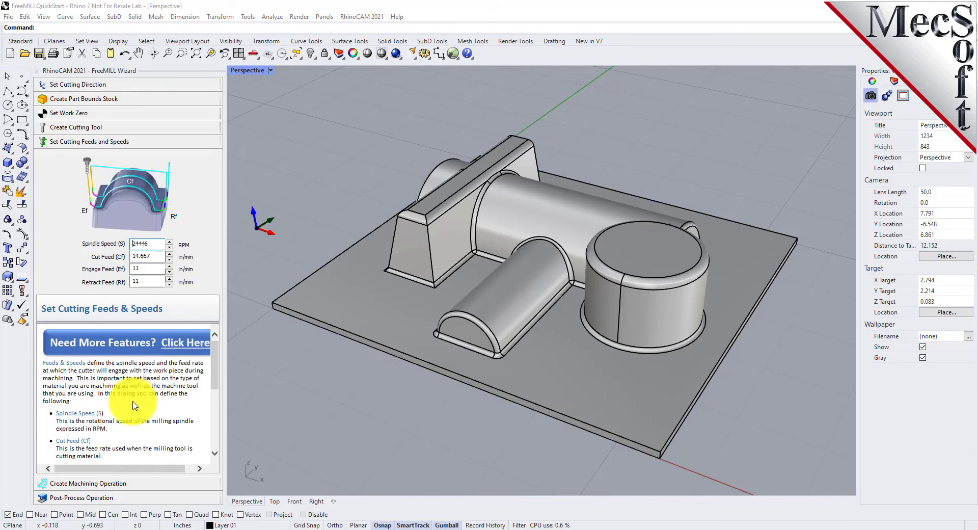
Create a machining operation cutting along X with stepdown distance 0.375 and step distance 0.05, and generate the toolpath
left_click(101, 483)
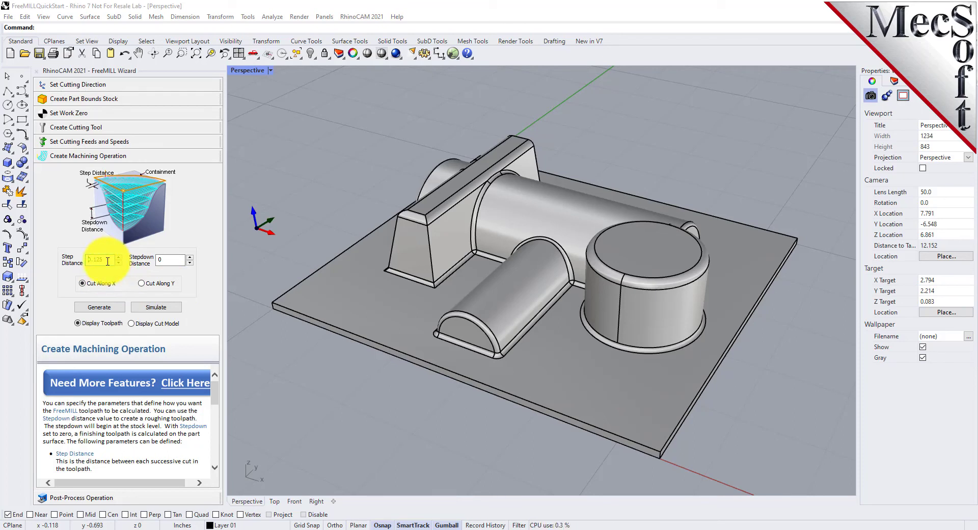
double_click(167, 259)
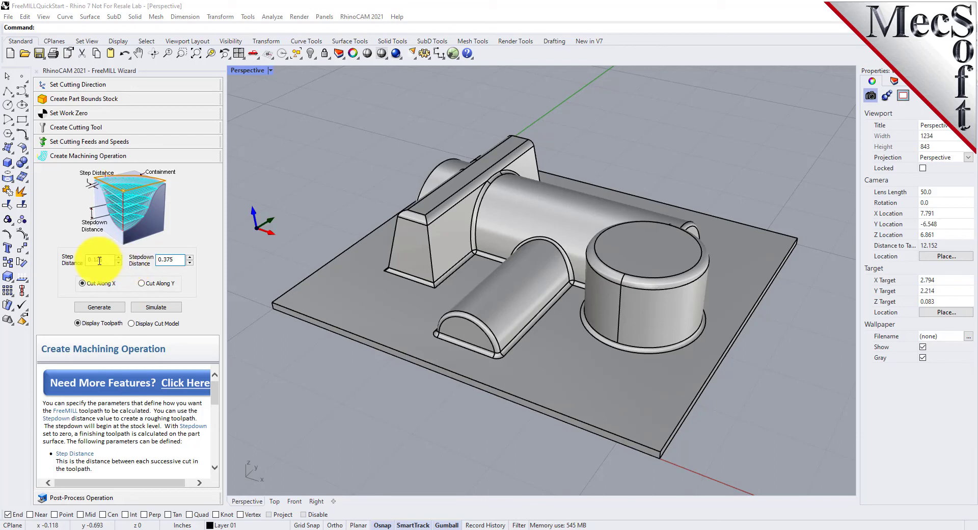
double_click(108, 260)
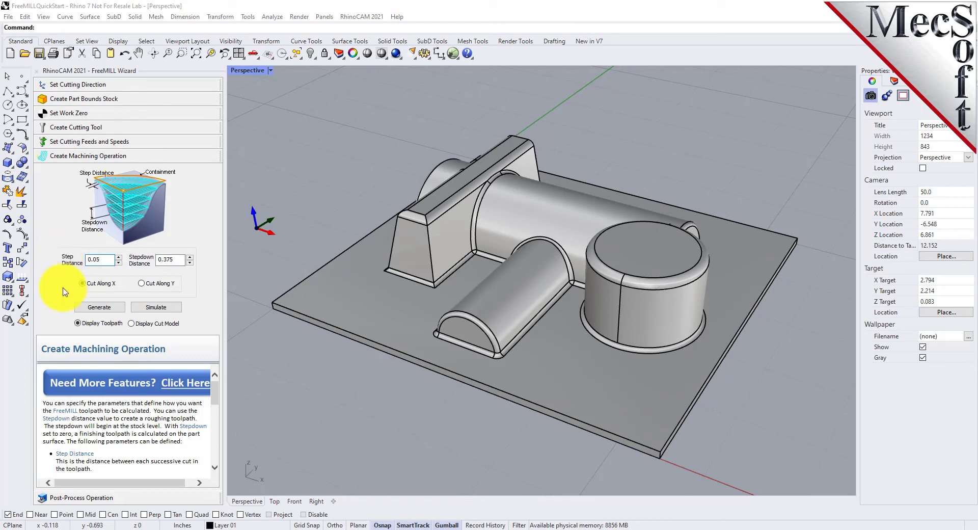
left_click(118, 308)
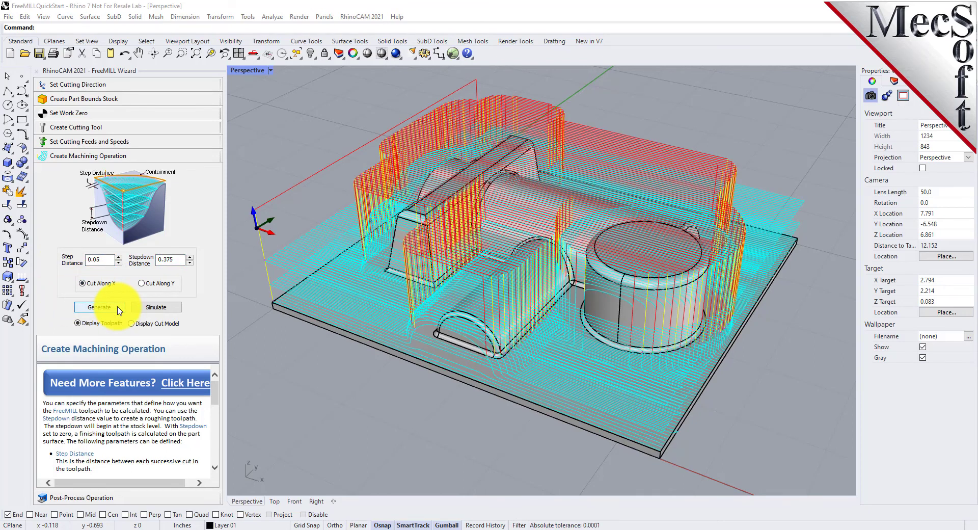
Simulate the generated roughing toolpath on the stock and display the cut model
right_click_drag(550, 406, 562, 365)
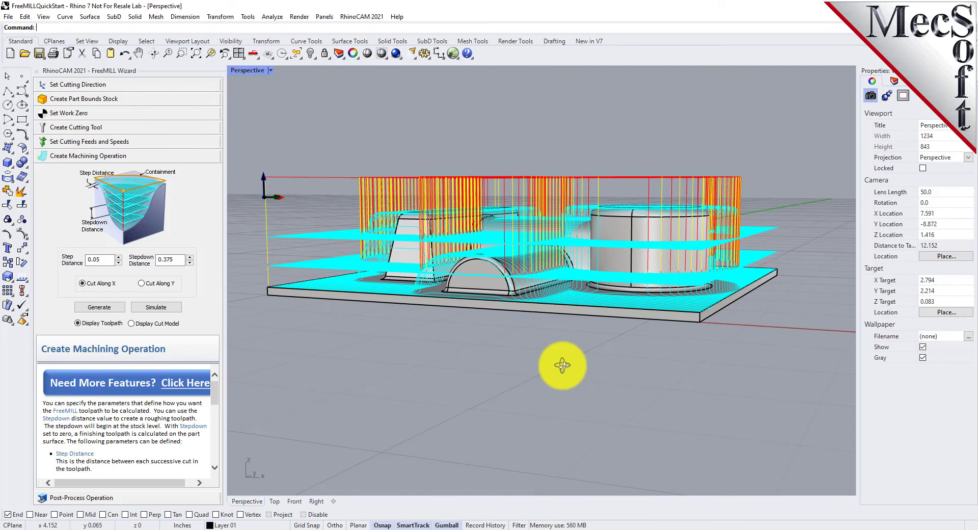
right_click_drag(563, 365, 555, 422)
left_click(145, 306)
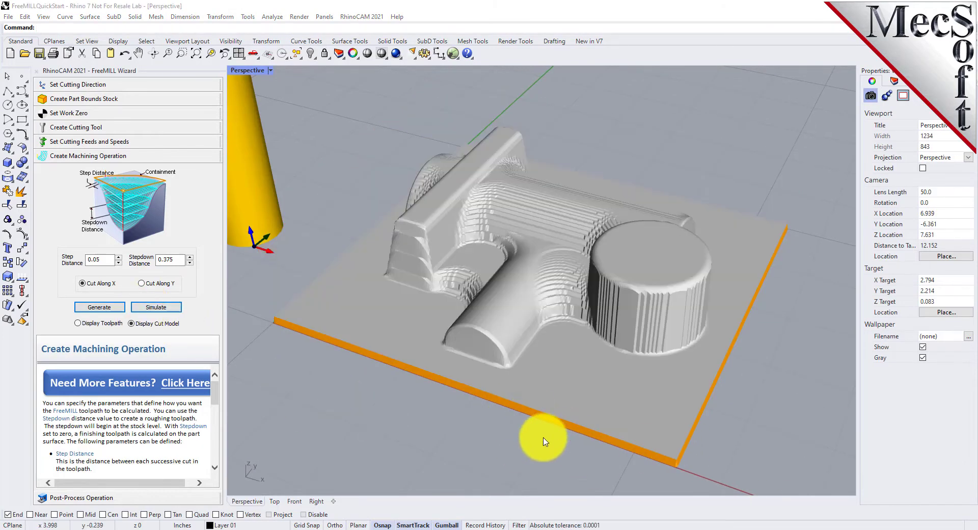
Open the post-process operation settings and choose Haas as the post processor for the roughing toolpath
mouse_move(541, 443)
right_mouse_down()
mouse_move(605, 419)
mouse_move(657, 423)
mouse_move(627, 443)
mouse_move(617, 320)
mouse_move(563, 375)
mouse_move(534, 457)
mouse_move(549, 441)
right_mouse_up()
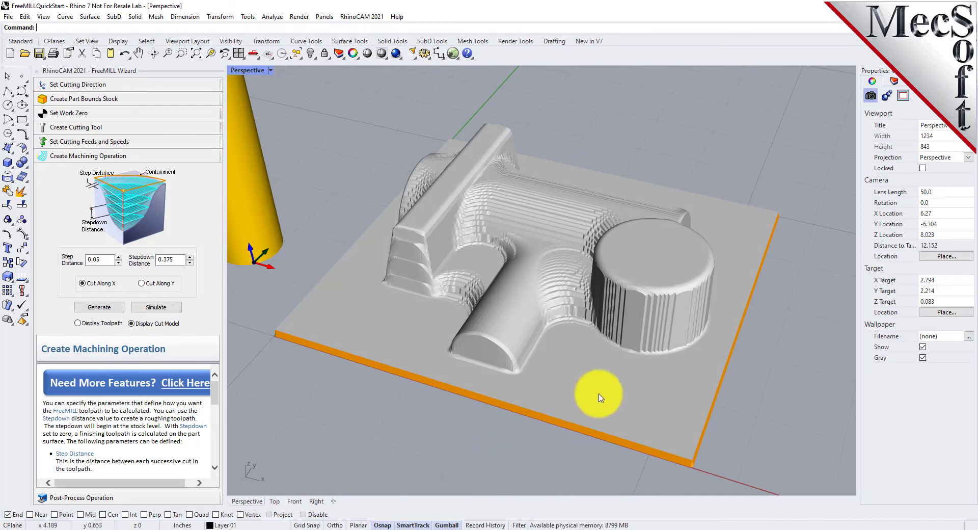
left_click(76, 498)
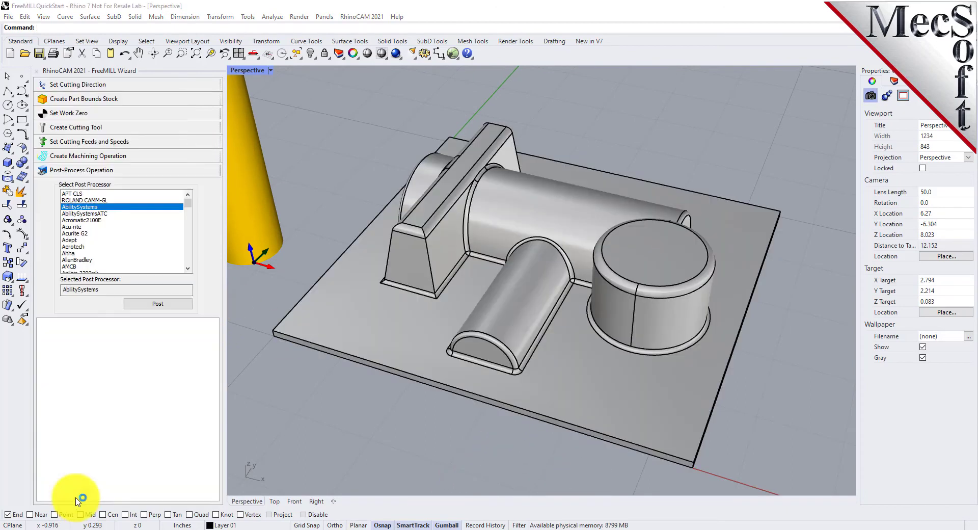
scroll(92, 218, "down", 3)
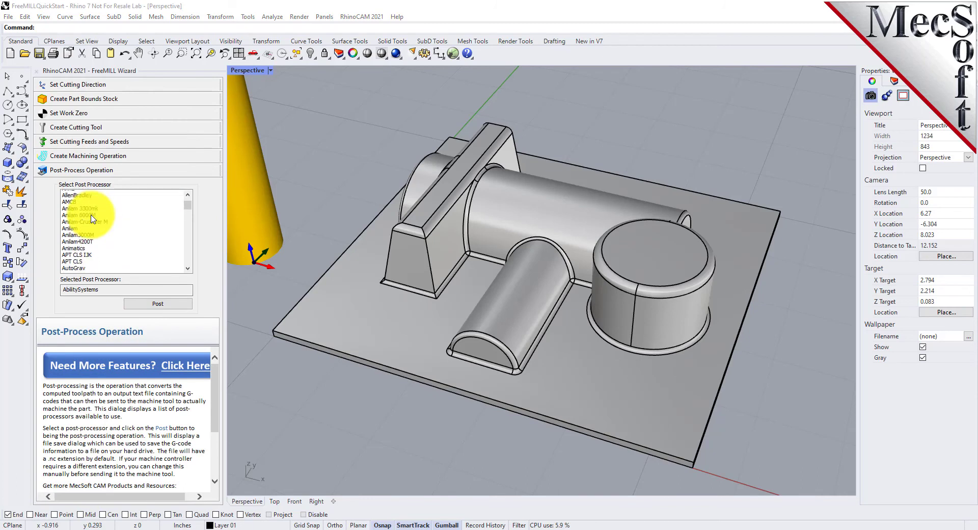
scroll(92, 219, "down", 8)
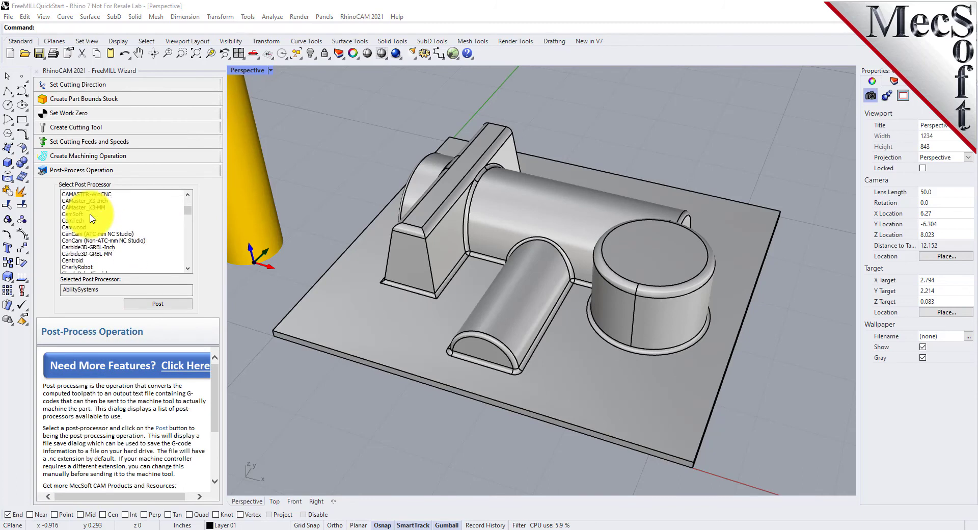
scroll(92, 218, "down", 6)
left_click_drag(187, 213, 187, 227)
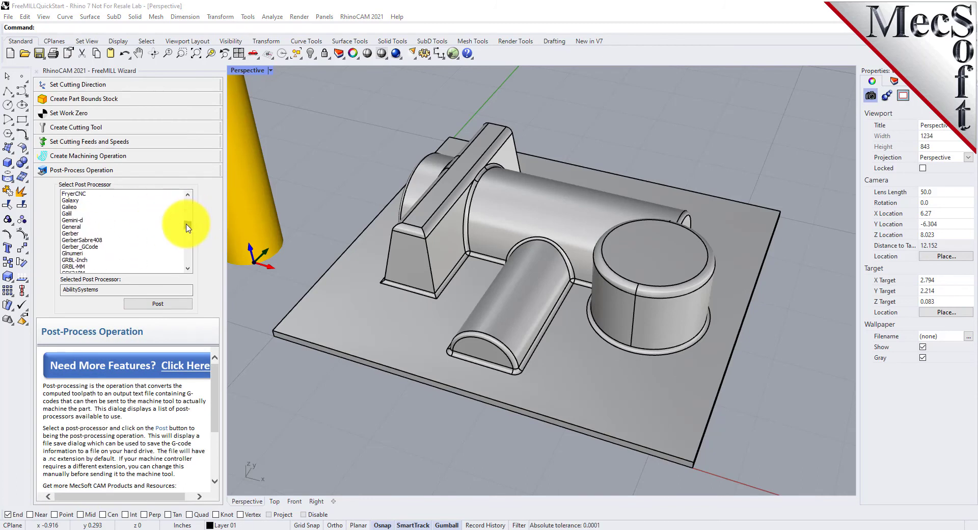
scroll(188, 228, "down", 4)
left_click(69, 227)
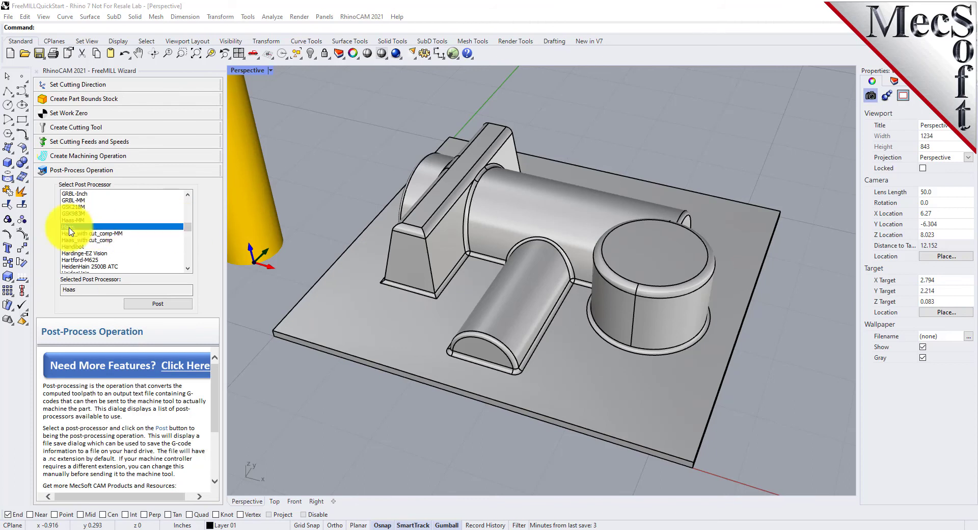
Post the roughing toolpath and save the G-code in the QuickStart folder as FreeMILL-HHRough.nc
left_click(164, 305)
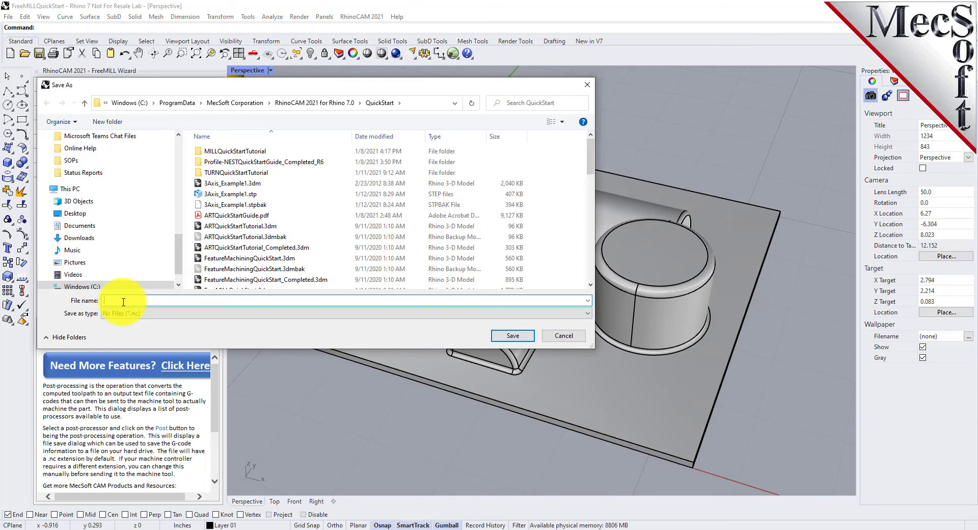
type("FreeMI")
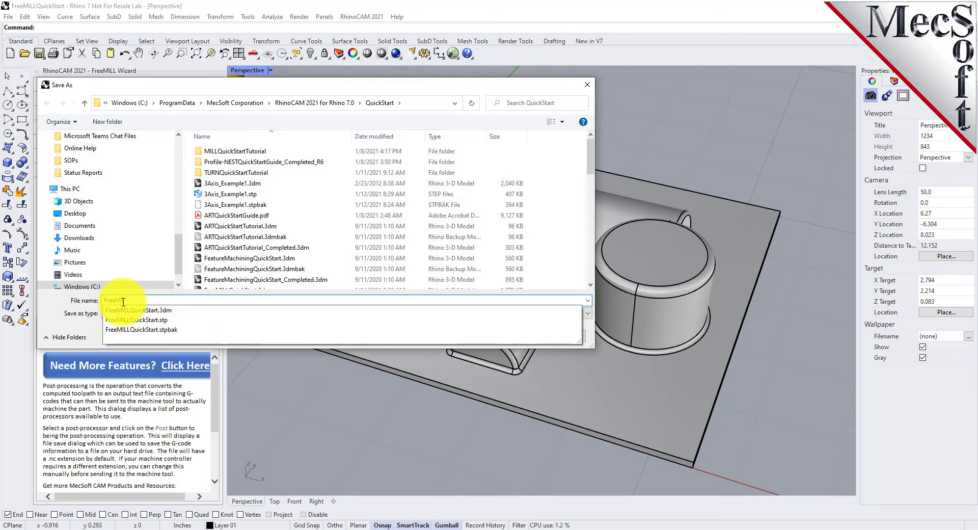
type("LL-HHRough.nc")
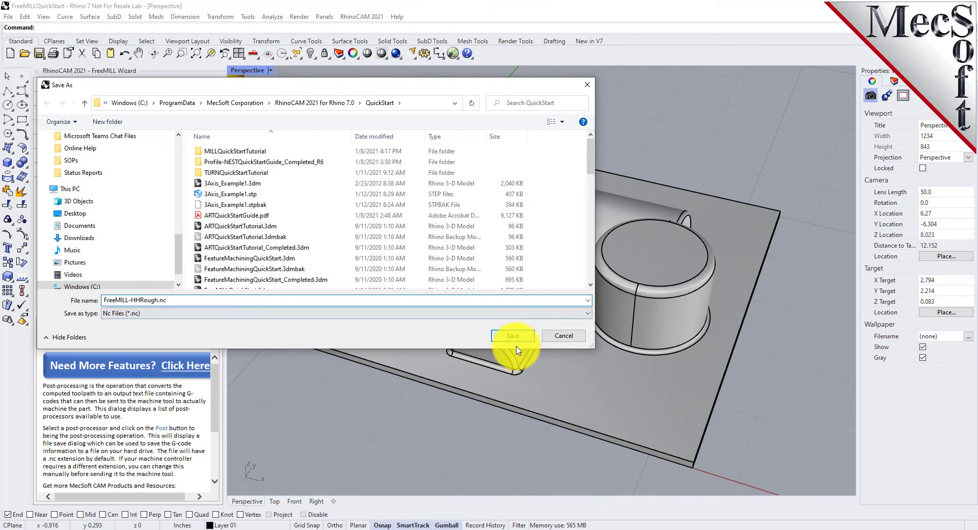
left_click(512, 335)
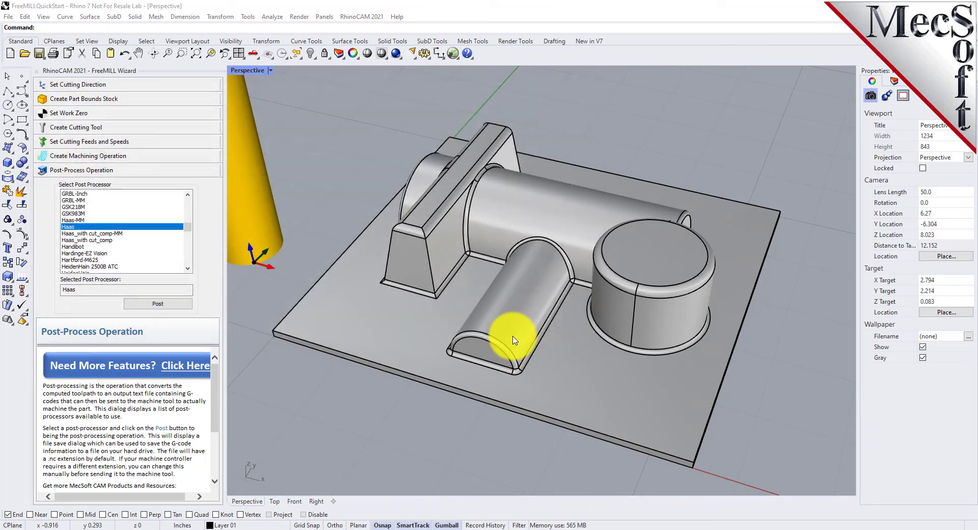
left_click_drag(523, 134, 517, 74)
left_click(516, 109)
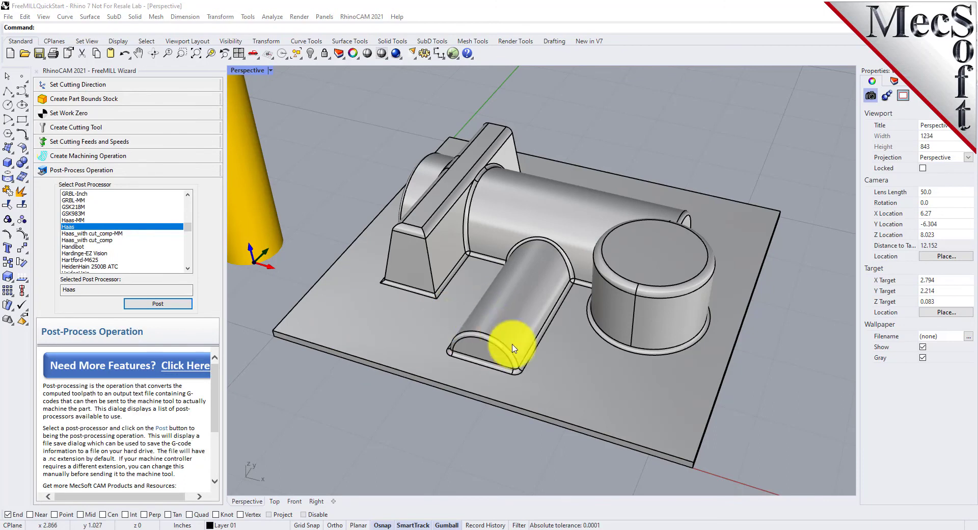
Define a ball cutting tool with diameter 0.125, flute length 4 and tool length 5, and open its feeds and speeds settings
right_click_drag(509, 293, 478, 265)
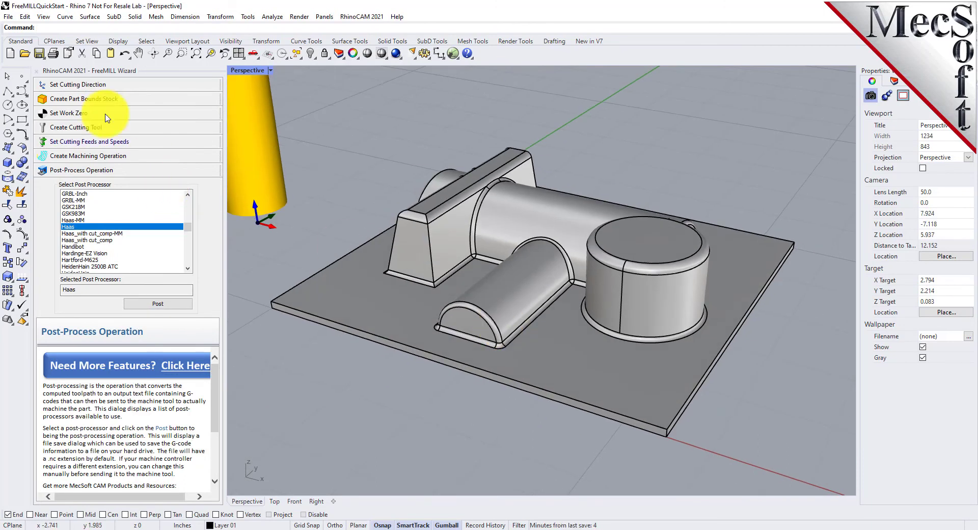
left_click(94, 127)
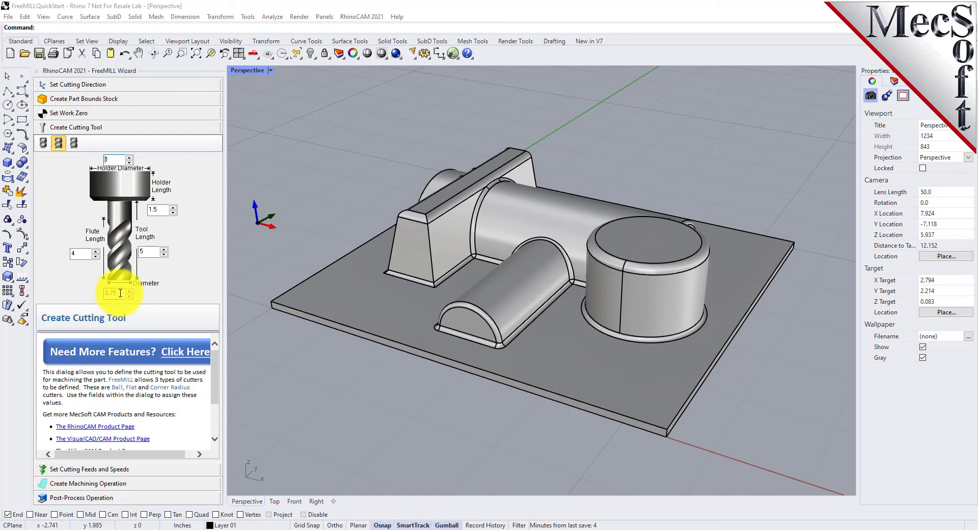
left_click(44, 145)
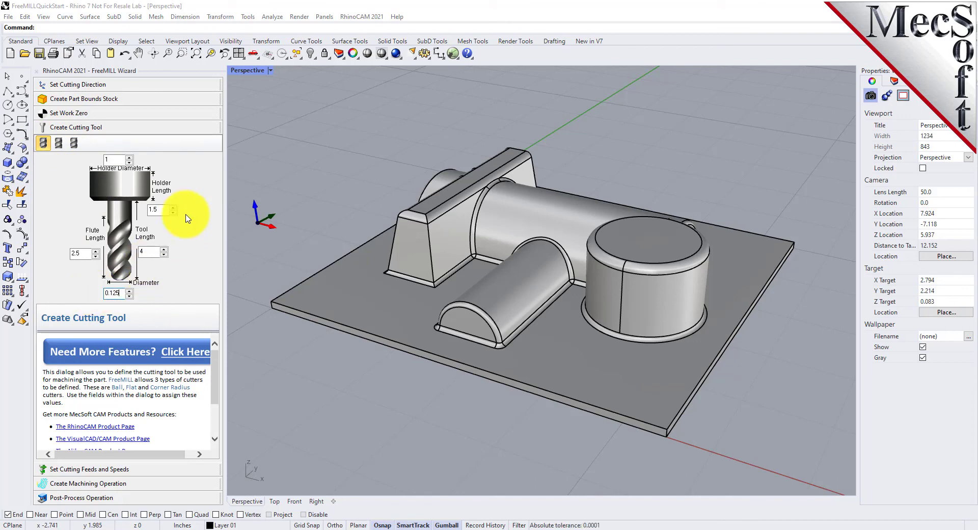
left_click_drag(153, 252, 66, 251)
type("4")
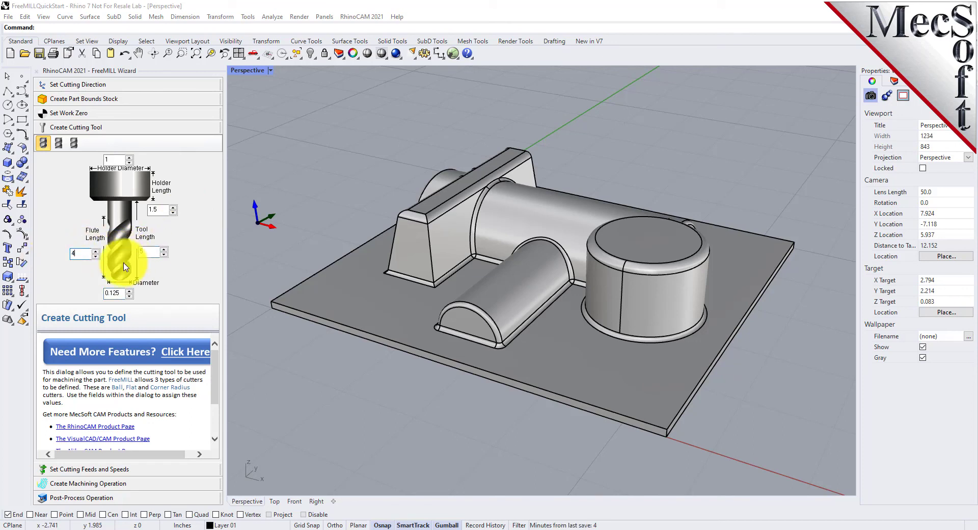
left_click(104, 470)
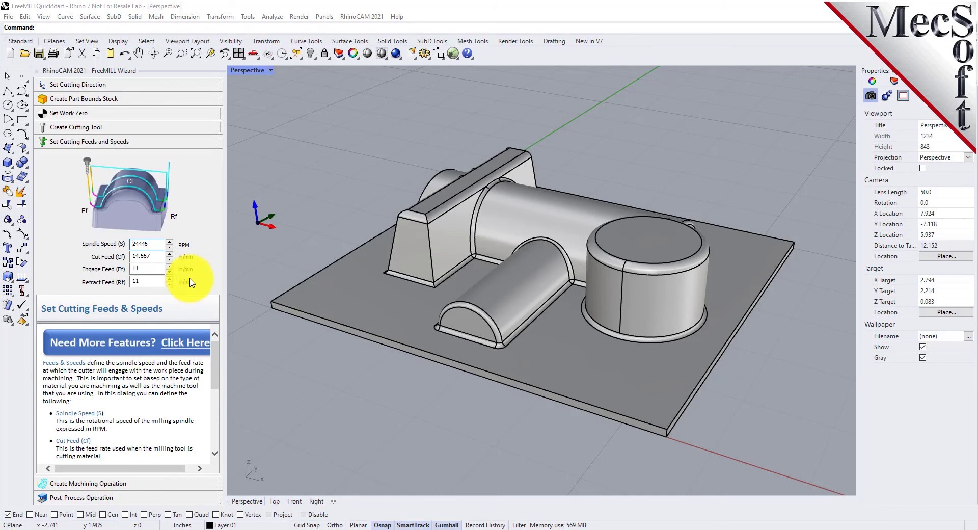
Create a finishing operation along X with step distance 0.02 and stepdown distance 0, and generate the toolpath
left_click(102, 482)
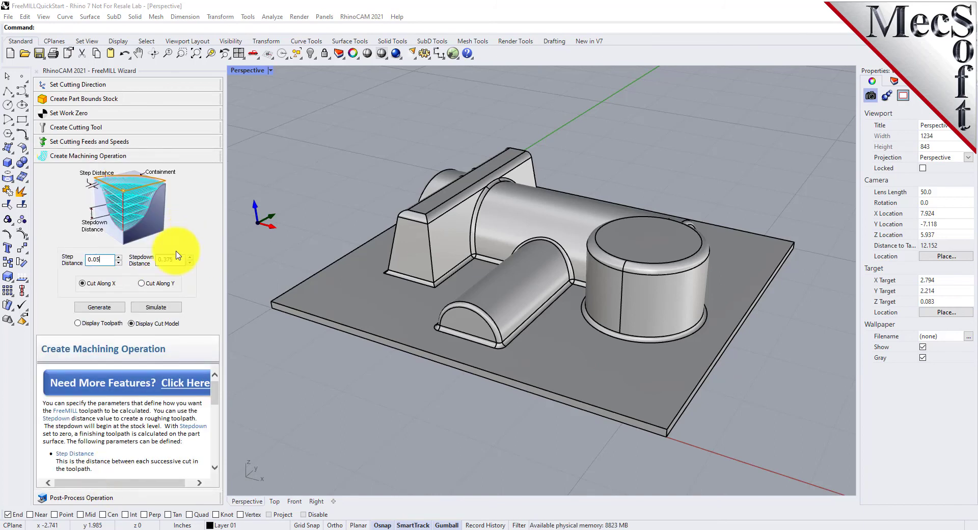
double_click(99, 259)
left_click_drag(102, 260, 69, 260)
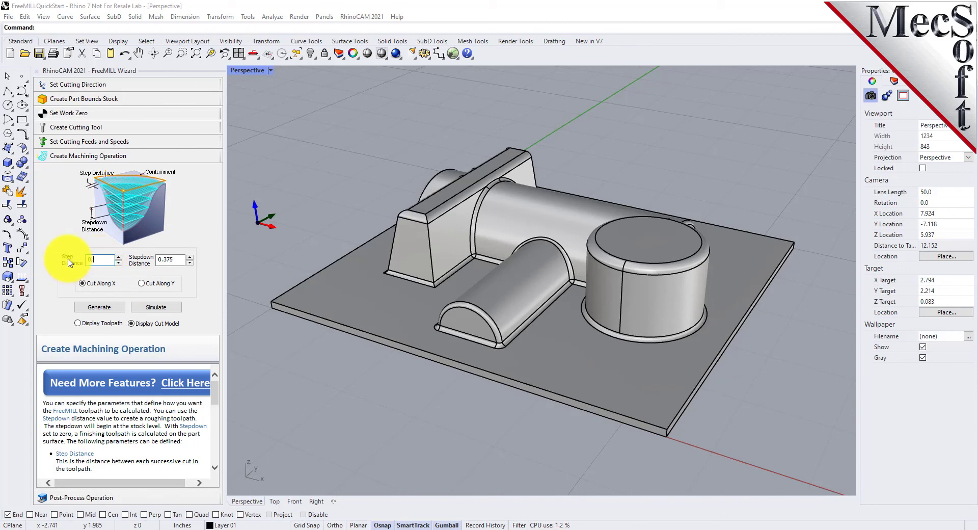
type("0.02")
left_click_drag(175, 259, 142, 260)
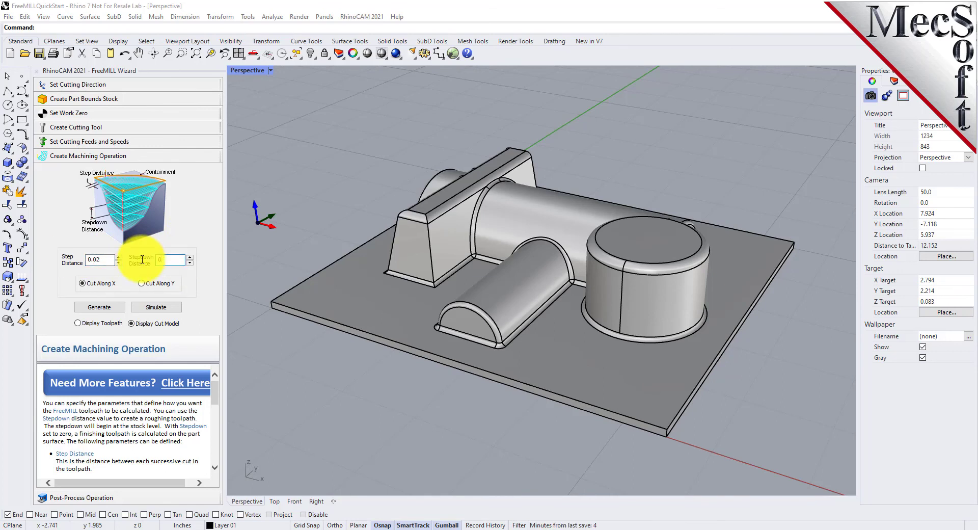
type("0")
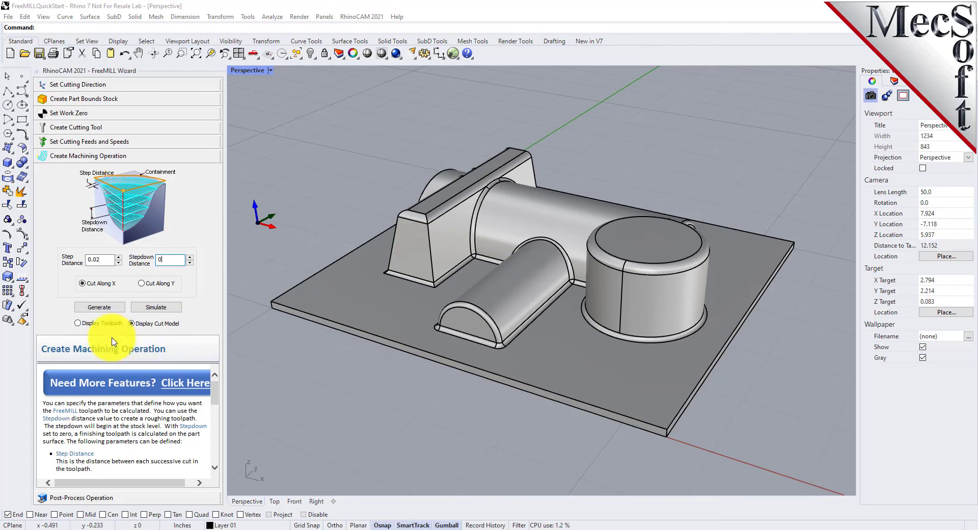
left_click(99, 307)
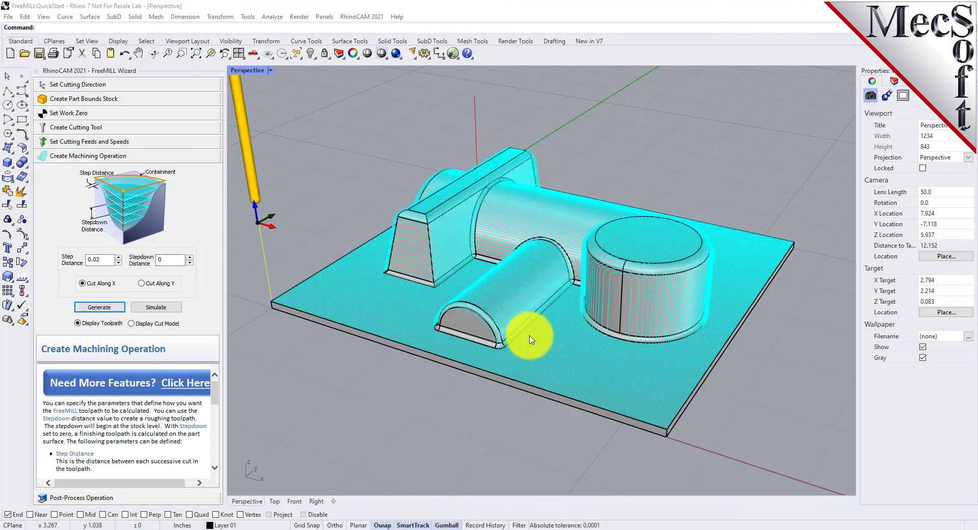
Inspect the spacing of the finishing passes on the part and simulate the toolpath to display the cut model
mouse_move(607, 266)
right_mouse_down()
mouse_move(541, 324)
mouse_move(530, 383)
mouse_move(552, 278)
mouse_move(616, 273)
right_mouse_up()
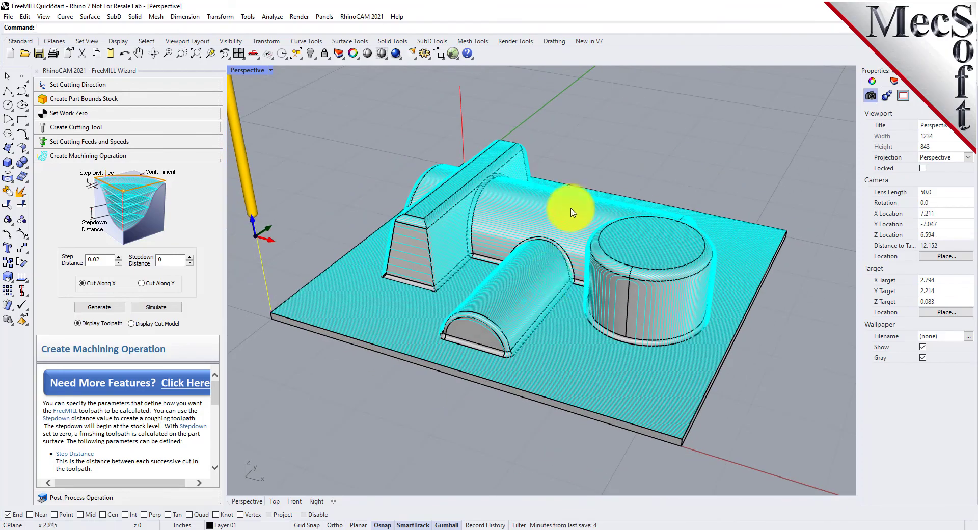
scroll(586, 205, "up", 8)
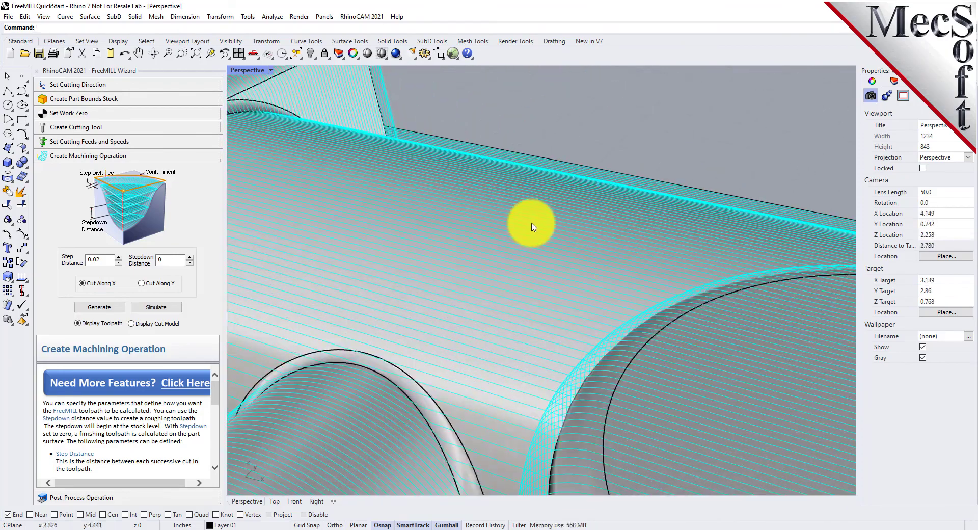
scroll(532, 224, "down", 8)
scroll(532, 215, "down", 8)
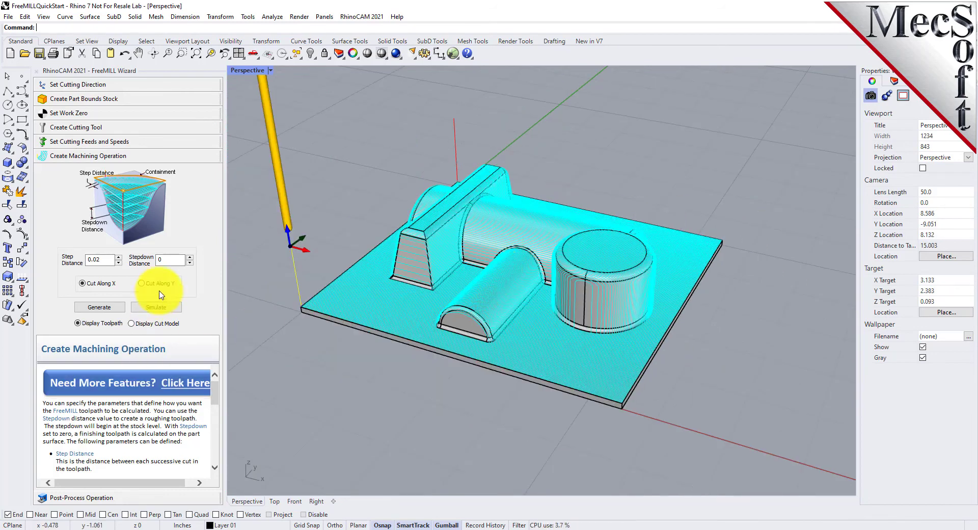
left_click(157, 307)
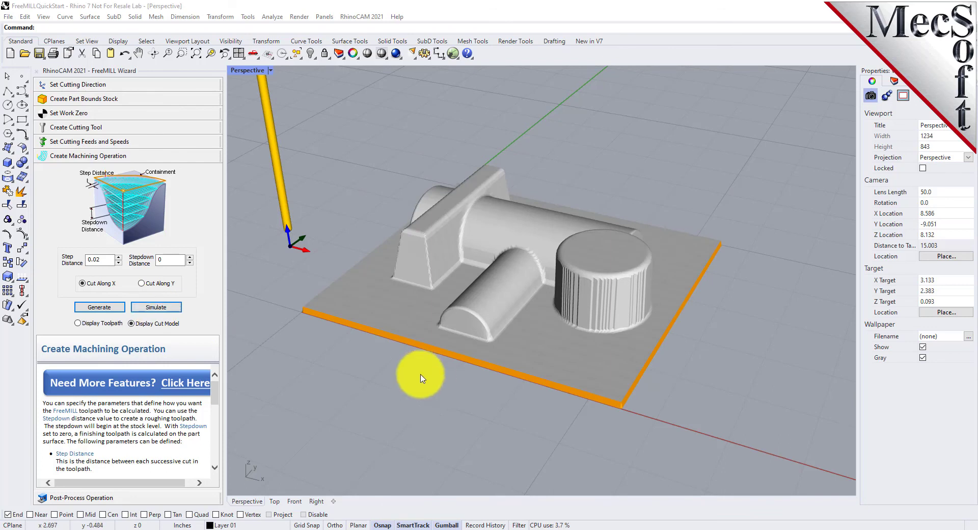
mouse_move(633, 272)
right_mouse_down()
mouse_move(567, 286)
mouse_move(559, 375)
mouse_move(563, 263)
mouse_move(644, 263)
right_mouse_up()
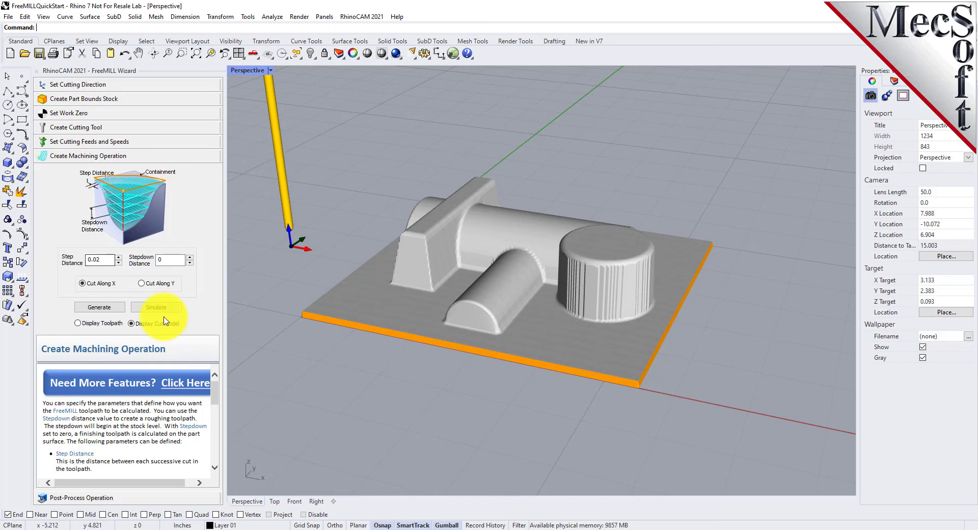
Compare the finishing toolpath with the simulated cut model by alternating between the two displays
left_click(98, 324)
left_click(152, 324)
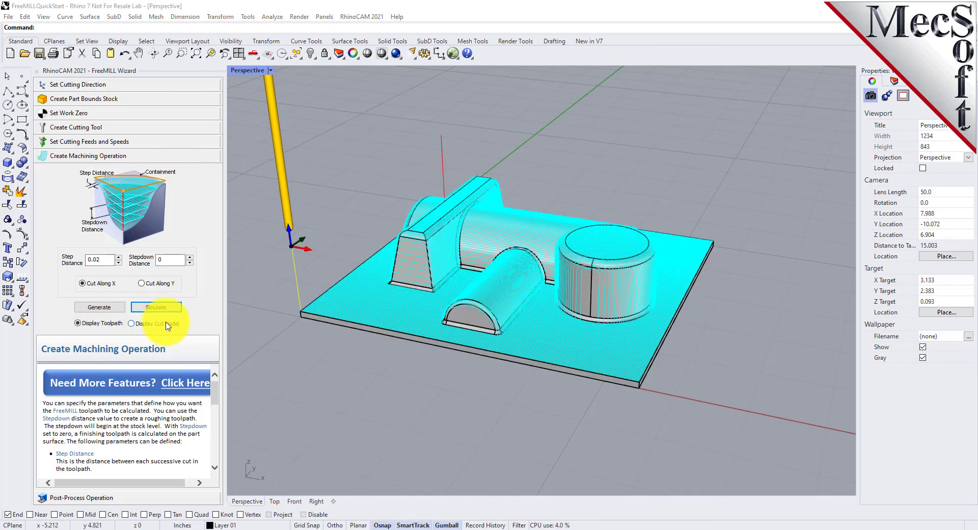
left_click(155, 326)
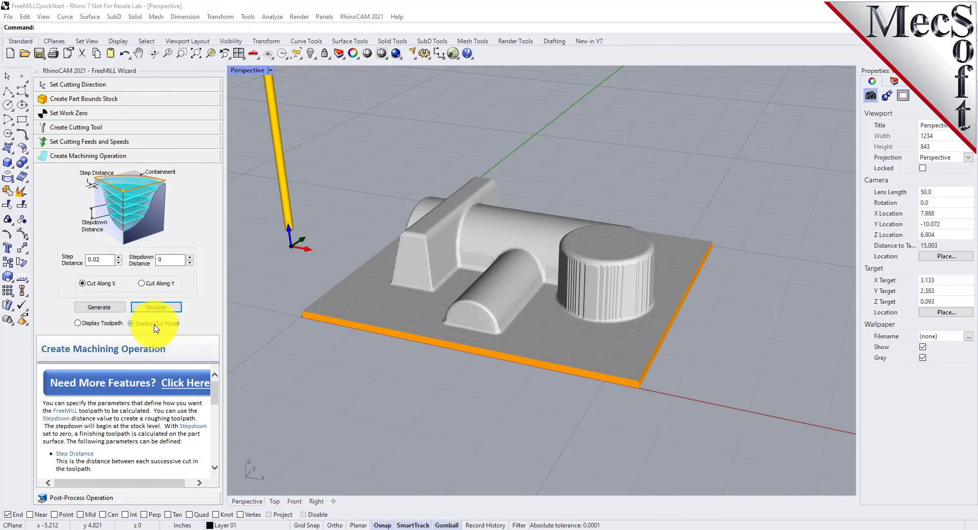
left_click(97, 323)
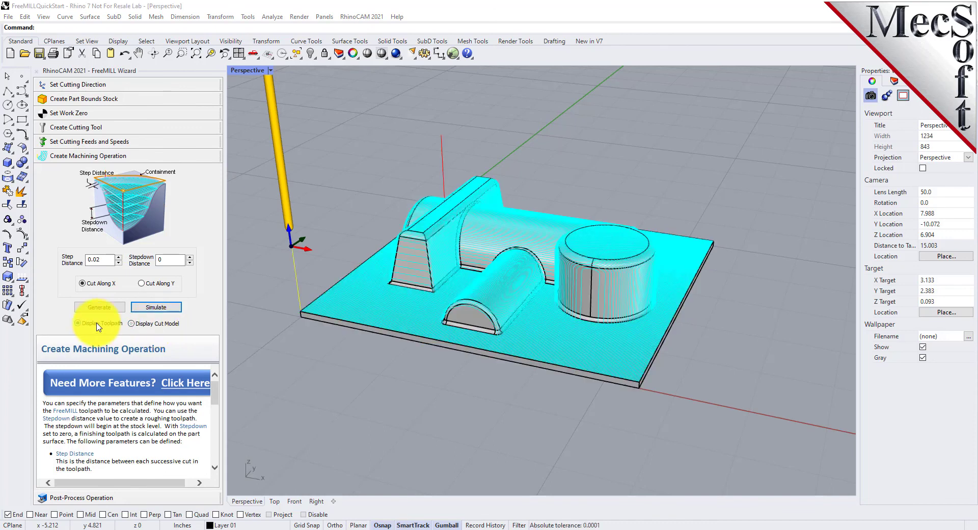
left_click(157, 327)
mouse_move(655, 288)
right_mouse_down()
mouse_move(552, 297)
mouse_move(523, 288)
mouse_move(519, 410)
mouse_move(532, 224)
mouse_move(648, 283)
right_mouse_up()
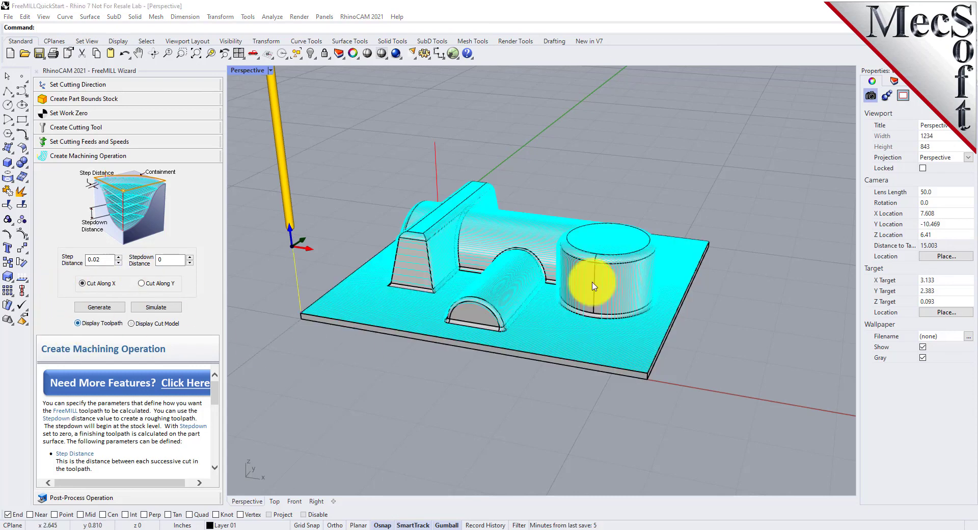
right_click_drag(617, 273, 672, 290)
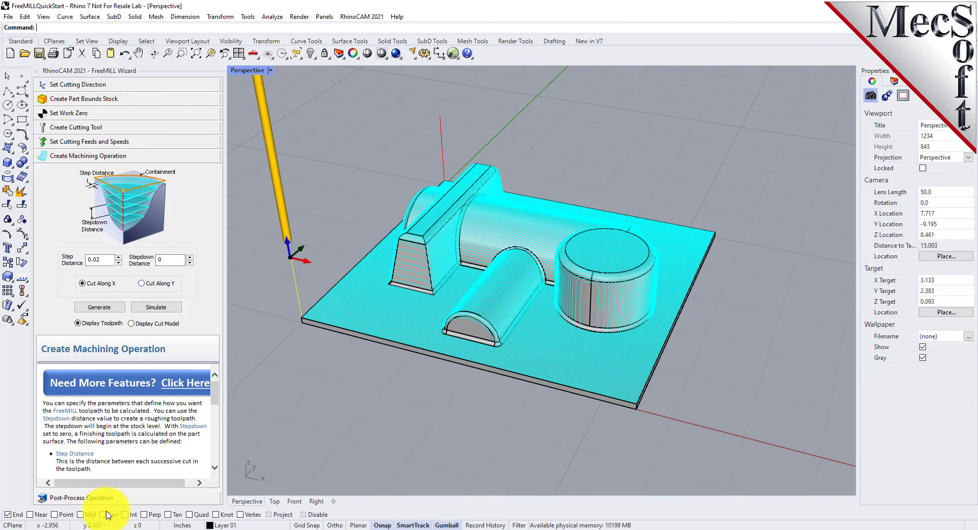
Post the finishing toolpath with the Haas post processor, save it as FreeMILL-PFinish.nc, and move the G-code window aside
left_click(99, 502)
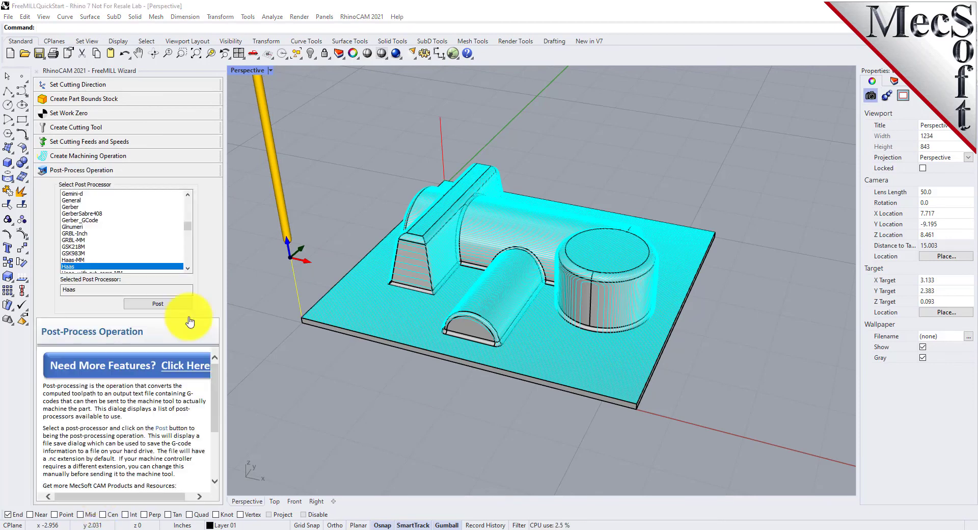
left_click(158, 303)
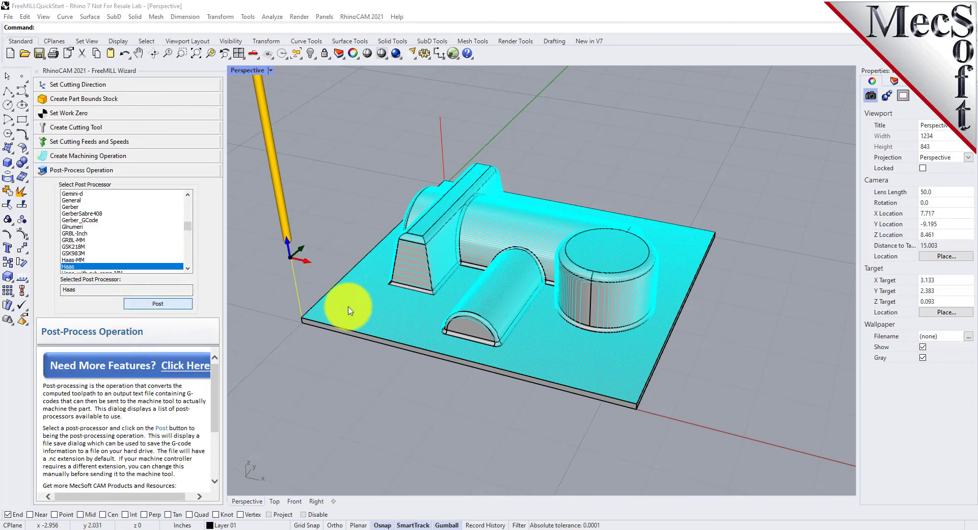
type("Fre")
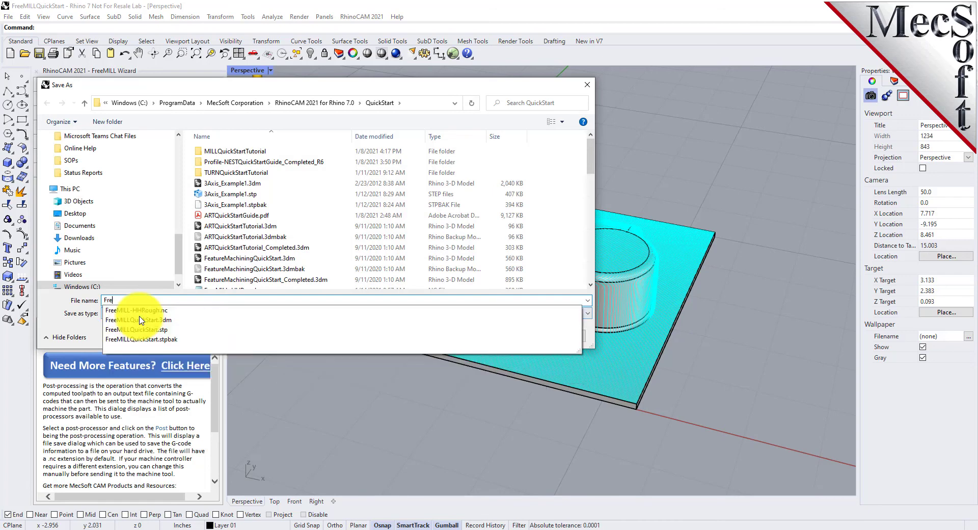
type("eMILL-")
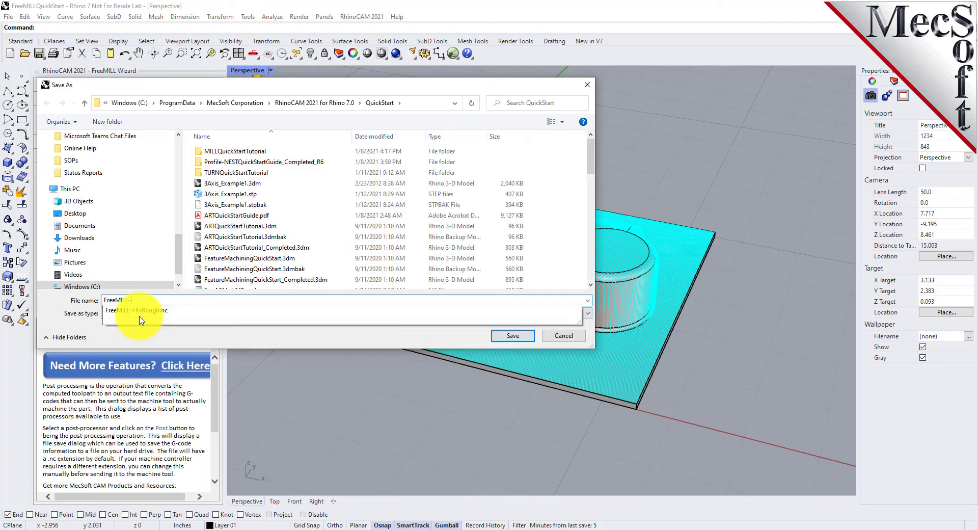
type("PFinish.nc")
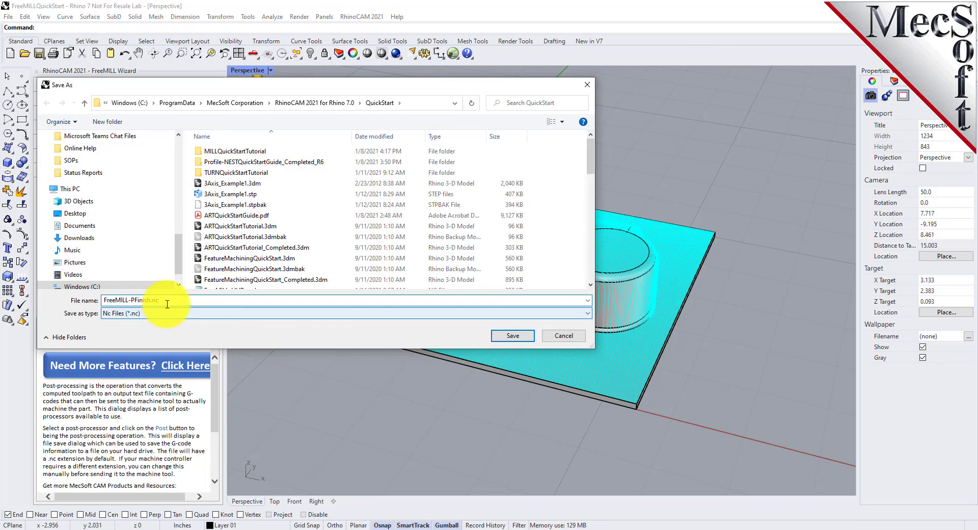
left_click(509, 336)
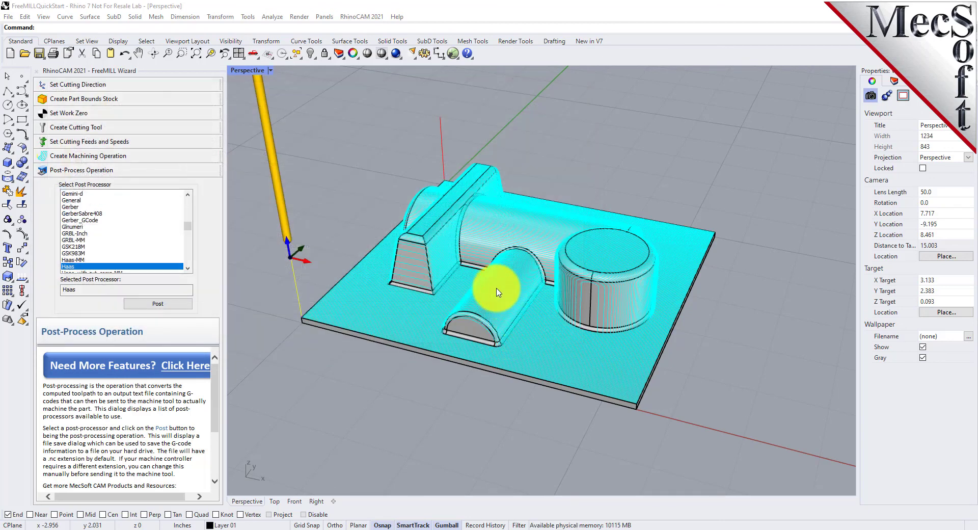
mouse_move(522, 141)
left_mouse_down()
mouse_move(523, 423)
mouse_move(524, 199)
mouse_move(539, 135)
left_mouse_up()
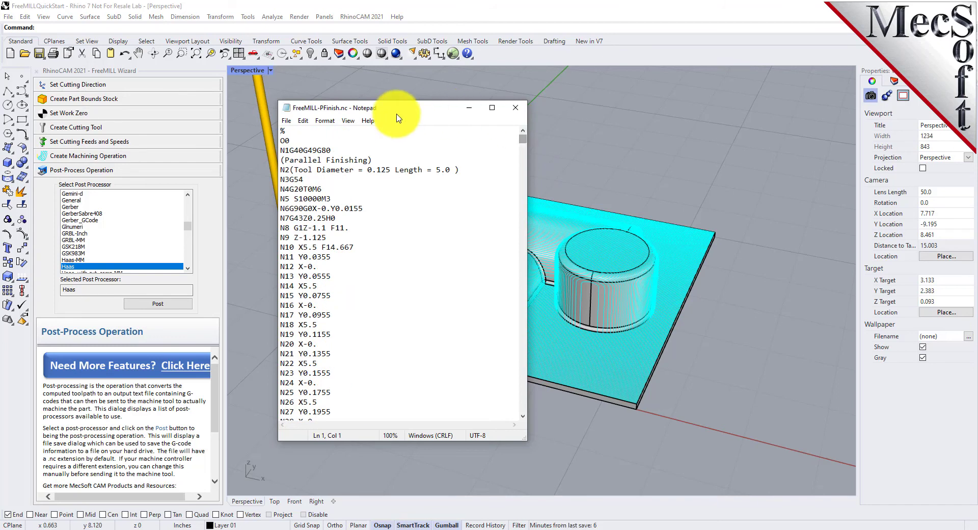
left_click_drag(400, 114, 607, 111)
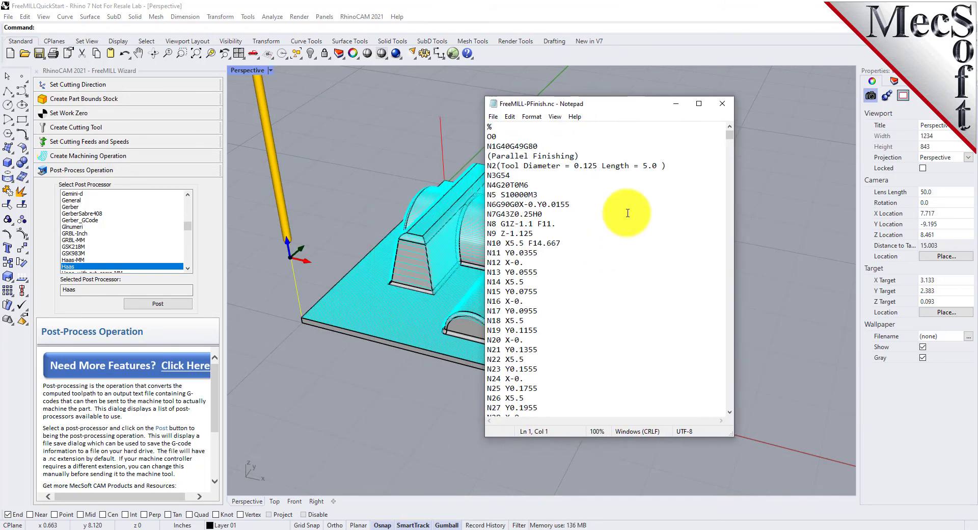